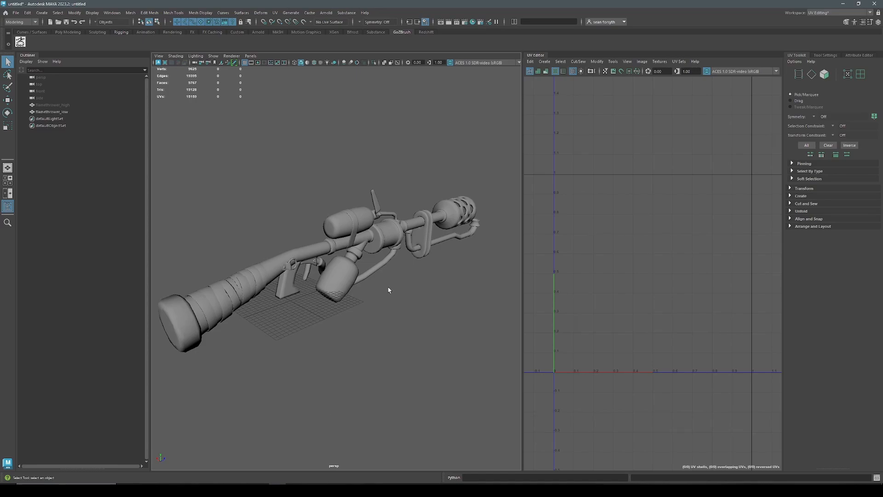
- Export the selected low-poly flamethrower mesh as FBX to D:/Games/Flamethrower/Mesh, overwriting flamethrower_low.fbx
{"action": "left_click", "coordinate": [340, 268]}
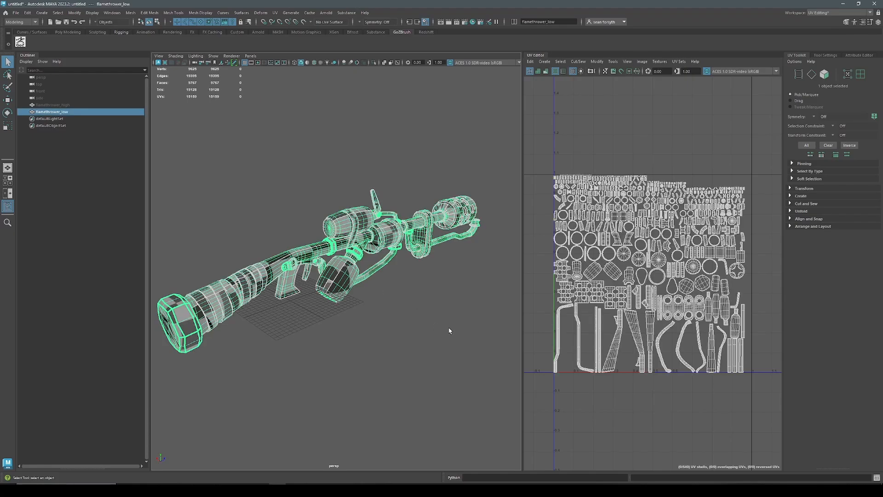
{"action": "left_click_drag", "start_coordinate": [450, 332], "coordinate": [435, 328], "text": "alt"}
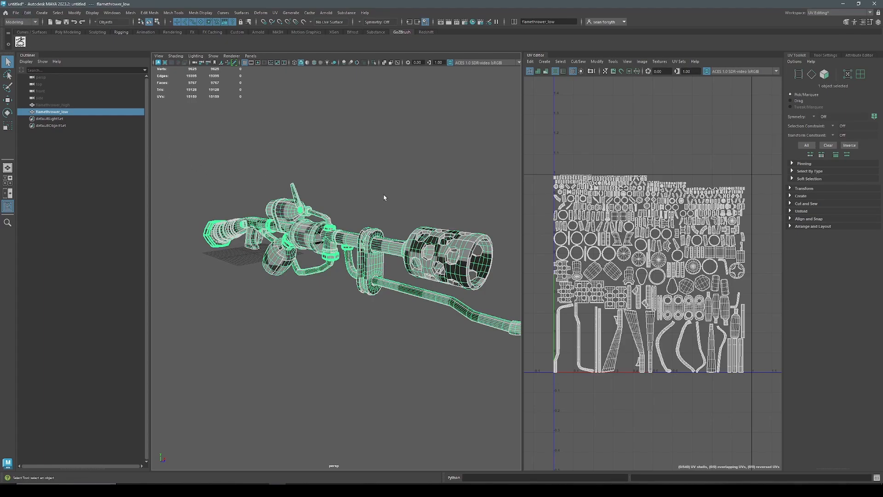
{"action": "left_click", "coordinate": [16, 12]}
{"action": "mouse_move", "coordinate": [53, 137]}
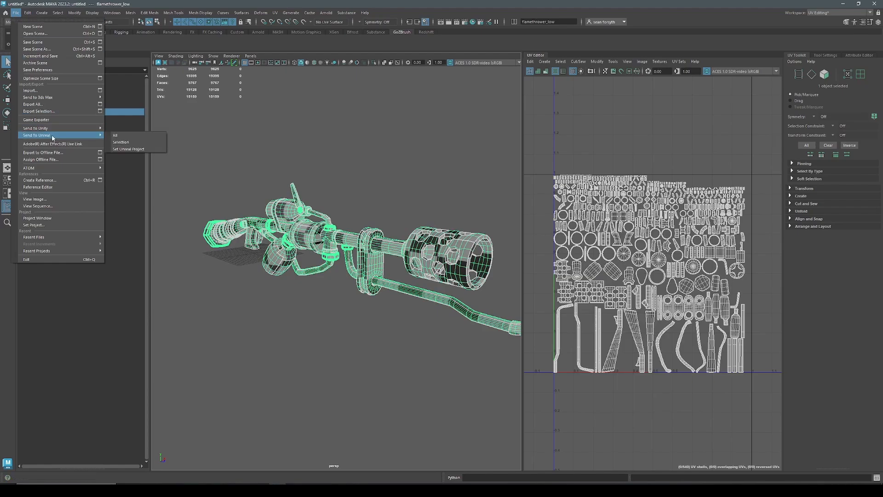
{"action": "left_click", "coordinate": [44, 113]}
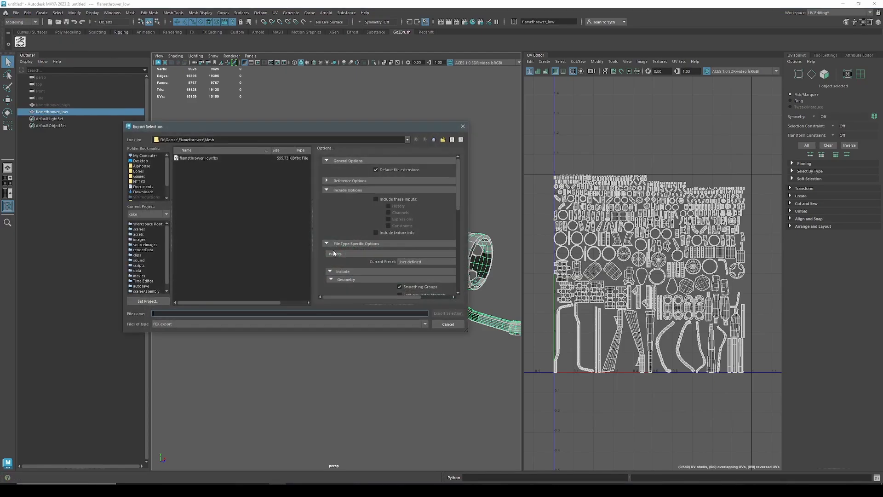
{"action": "left_click", "coordinate": [209, 158]}
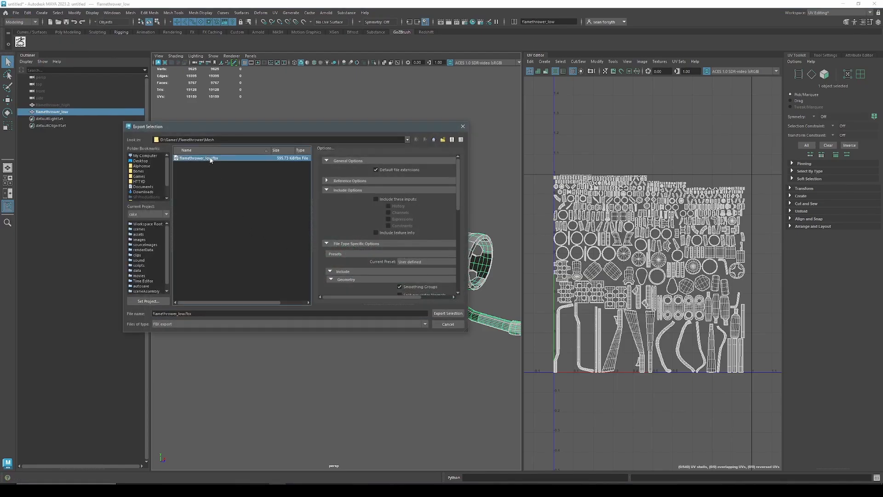
{"action": "scroll", "coordinate": [364, 267], "scroll_direction": "down", "scroll_amount": 3}
{"action": "scroll", "coordinate": [363, 266], "scroll_direction": "down", "scroll_amount": 1}
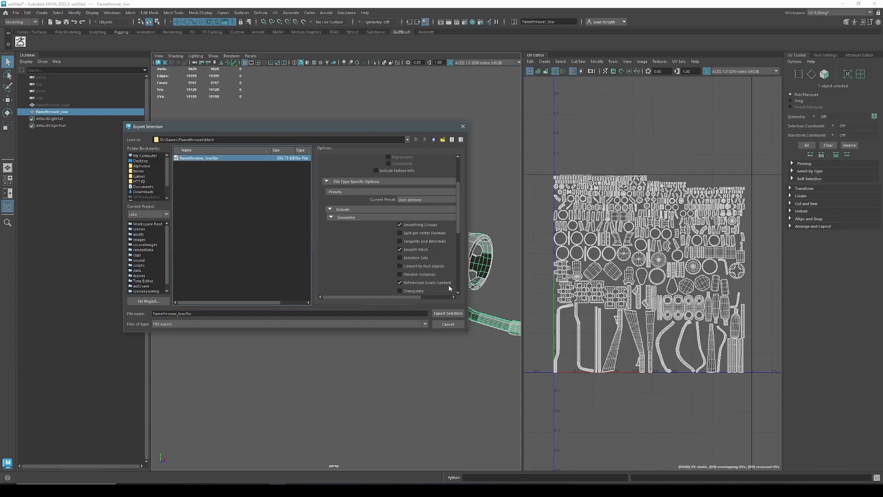
{"action": "left_click", "coordinate": [449, 315]}
{"action": "left_click", "coordinate": [281, 240]}
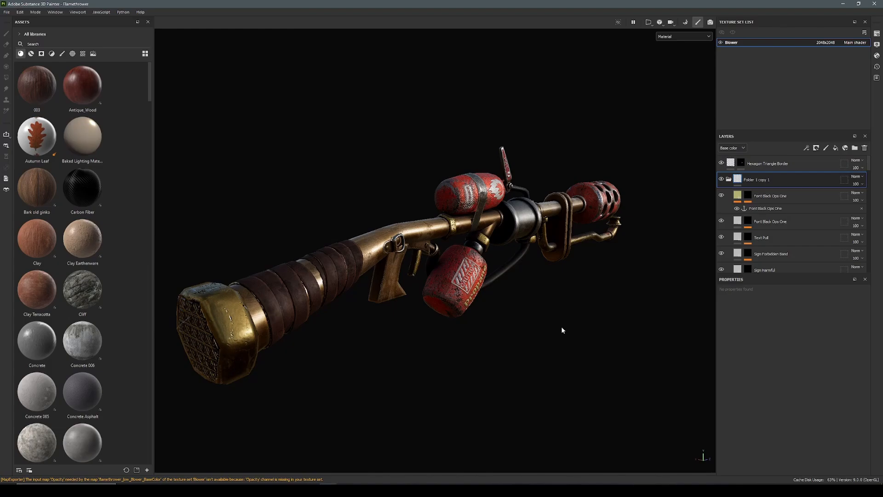
- Switch to Substance 3D Painter, review the mesh map bake settings and return to painting mode
{"action": "mouse_move", "coordinate": [561, 330]}
{"action": "left_mouse_down", "text": "alt"}
{"action": "mouse_move", "coordinate": [562, 318]}
{"action": "mouse_move", "coordinate": [537, 322]}
{"action": "mouse_move", "coordinate": [552, 319]}
{"action": "left_mouse_up", "text": "alt"}
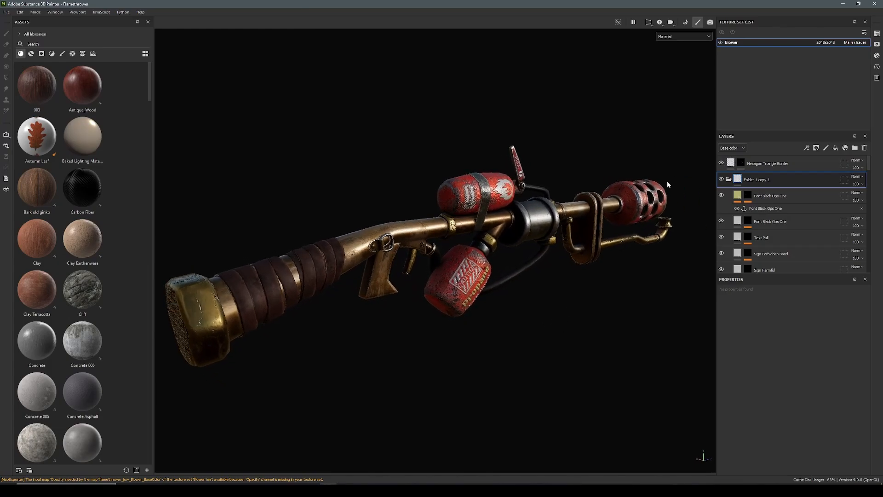
{"action": "left_click", "coordinate": [686, 22]}
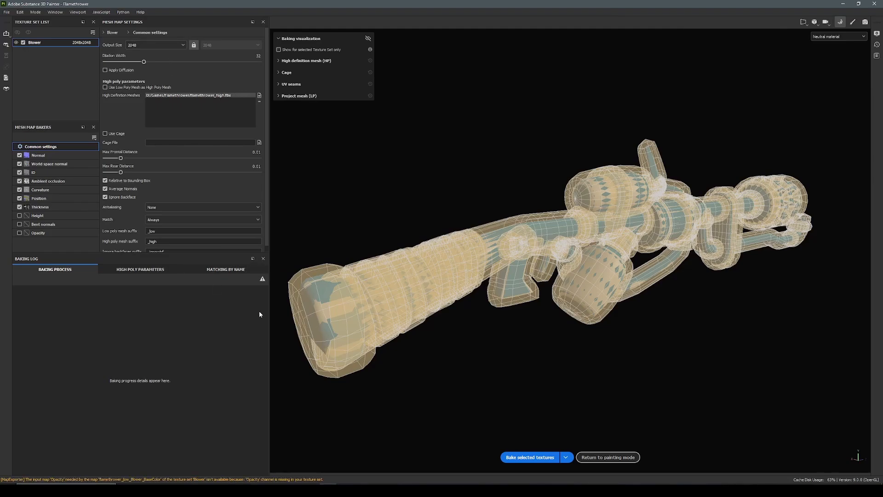
{"action": "left_click", "coordinate": [619, 458]}
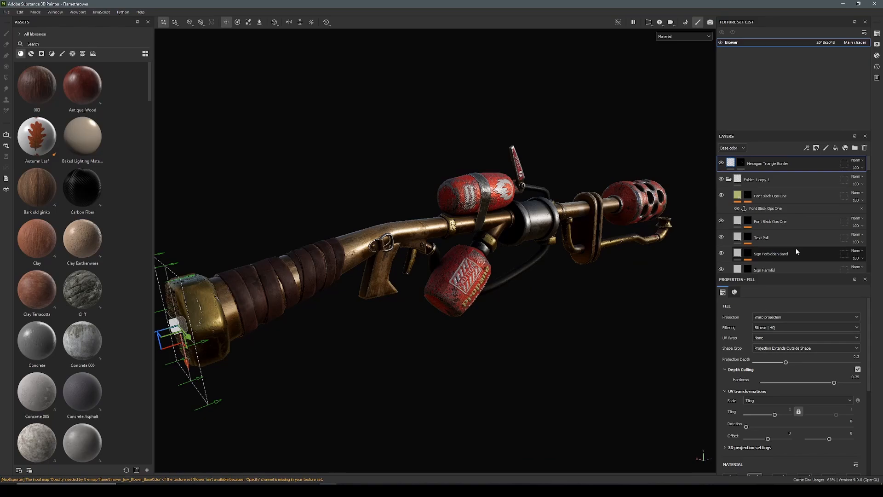
- Hide and show the decal folder "Folder 1 copy 1", collapse it, and examine the textured flamethrower from several angles
{"action": "left_click", "coordinate": [722, 179]}
{"action": "left_click", "coordinate": [756, 182]}
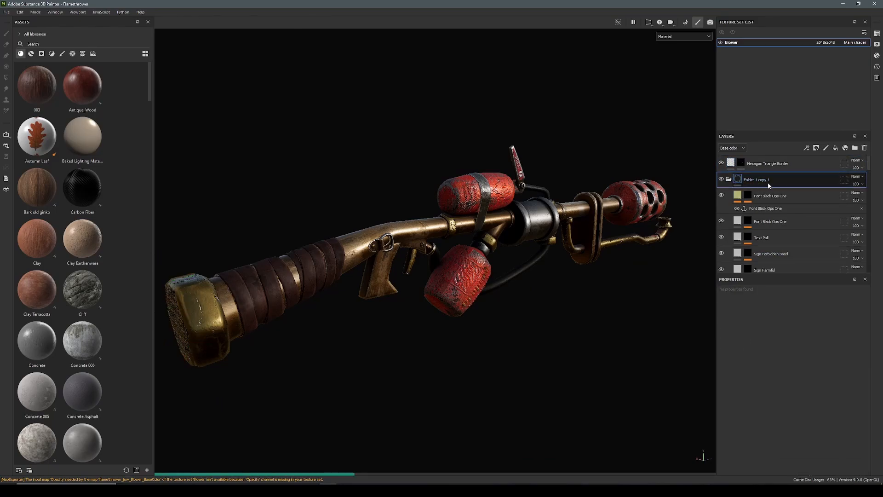
{"action": "left_click", "coordinate": [729, 179]}
{"action": "left_click_drag", "start_coordinate": [577, 329], "coordinate": [533, 304], "text": "alt"}
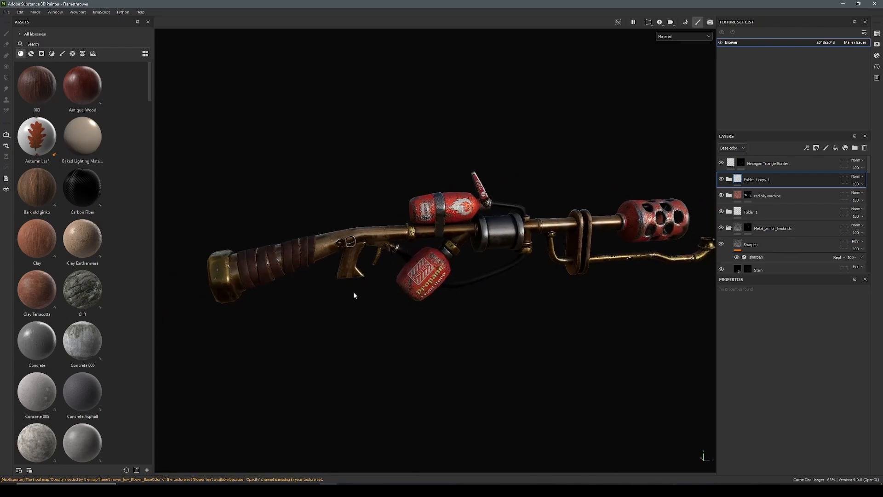
{"action": "left_click_drag", "start_coordinate": [354, 296], "coordinate": [398, 313], "text": "alt"}
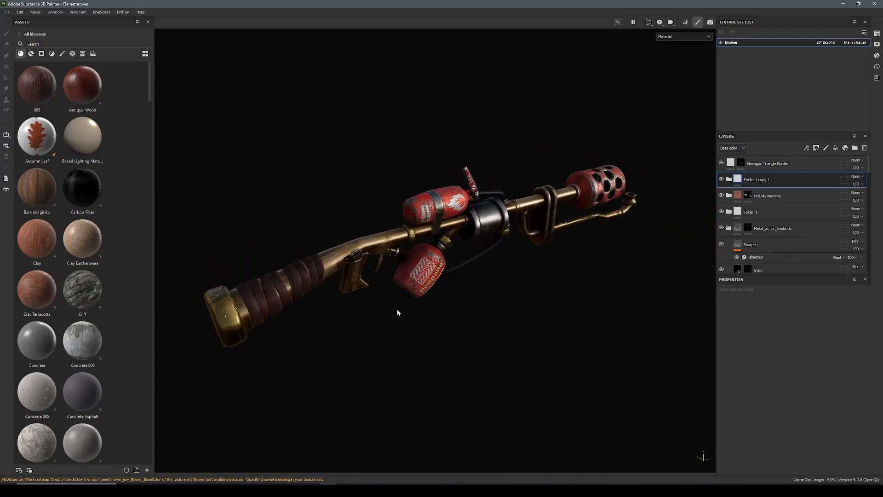
- Start a texture export, inspect the Unreal Engine 4 (Packed) preset's maps and choose it as the output template
{"action": "left_click", "coordinate": [6, 12]}
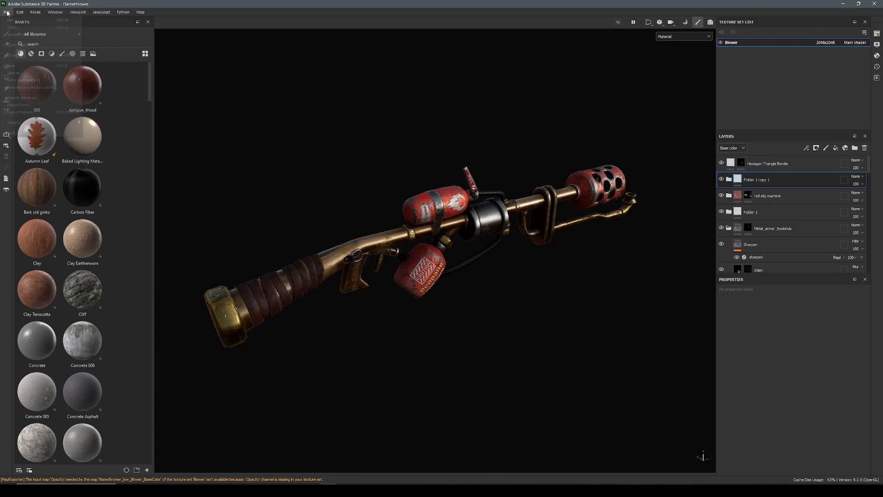
{"action": "left_click", "coordinate": [26, 116]}
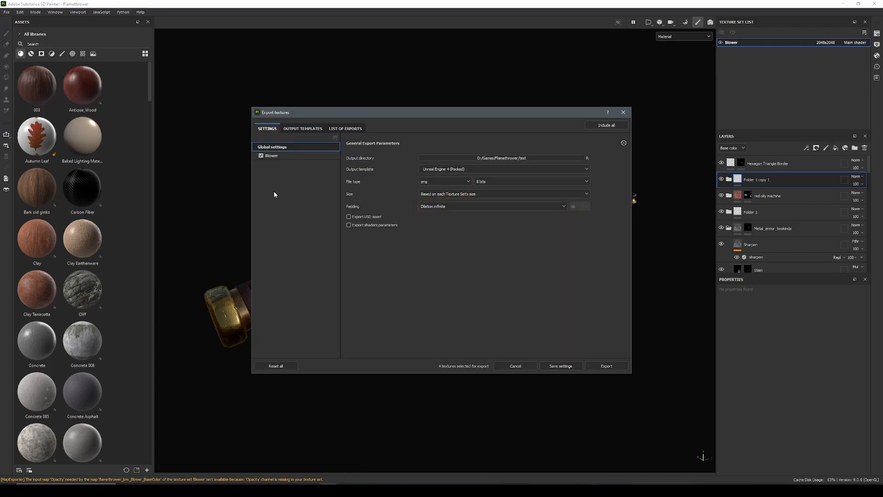
{"action": "left_click", "coordinate": [303, 129]}
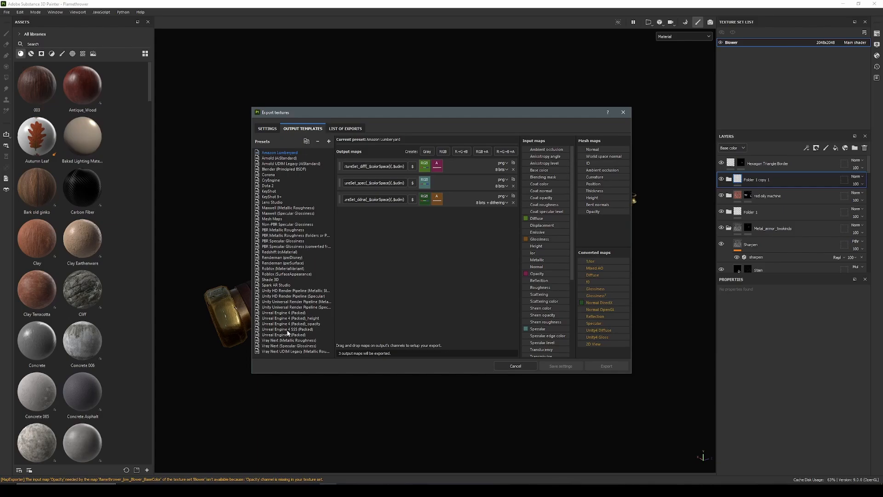
{"action": "left_click", "coordinate": [302, 314]}
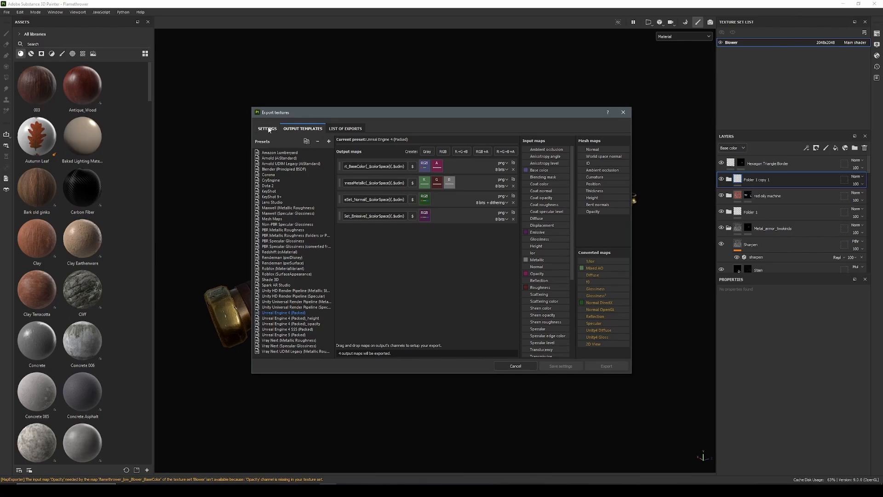
{"action": "left_click", "coordinate": [268, 129]}
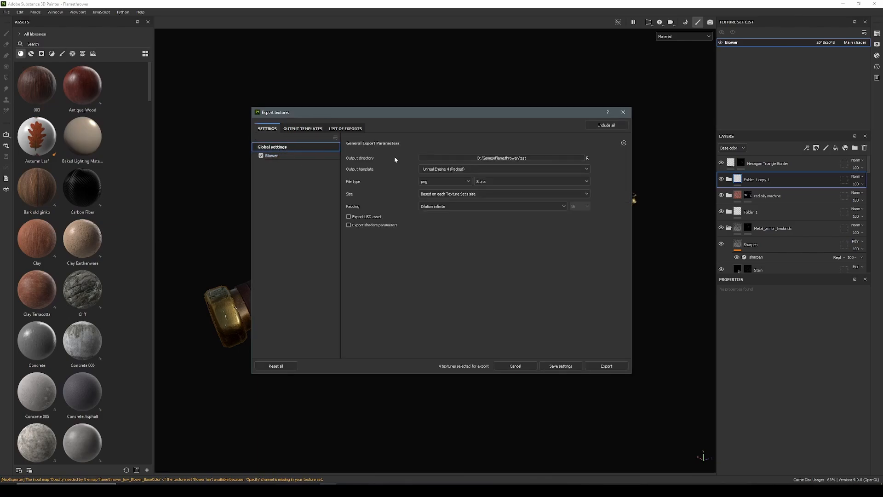
{"action": "left_click", "coordinate": [458, 170]}
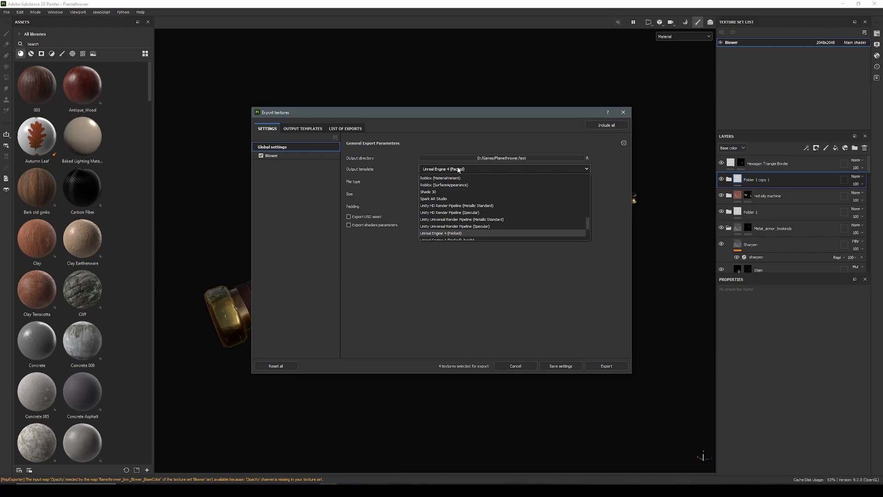
{"action": "left_click", "coordinate": [449, 233]}
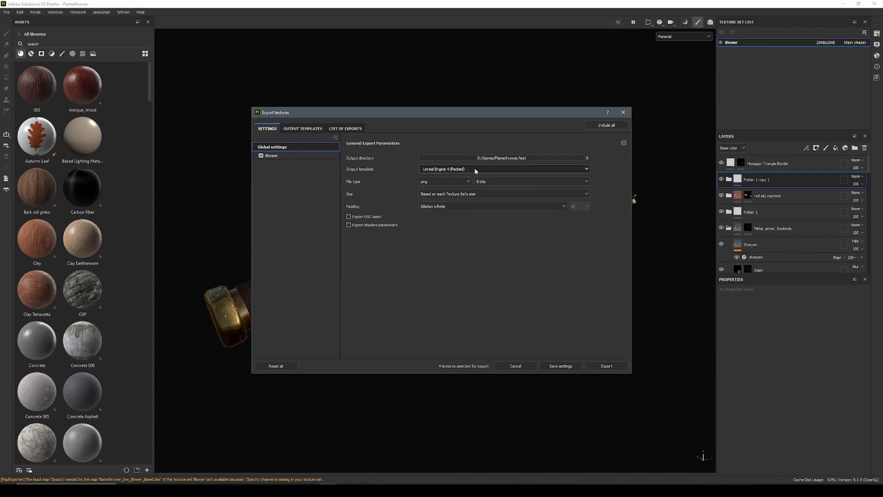
- Set the texture export's output directory to D:/Games/Flamethrower/Textures
{"action": "left_click", "coordinate": [552, 158]}
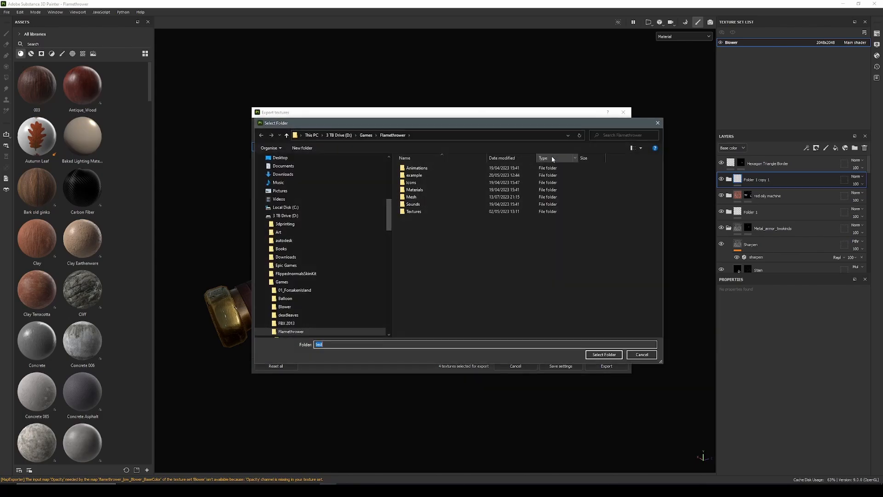
{"action": "double_click", "coordinate": [414, 212]}
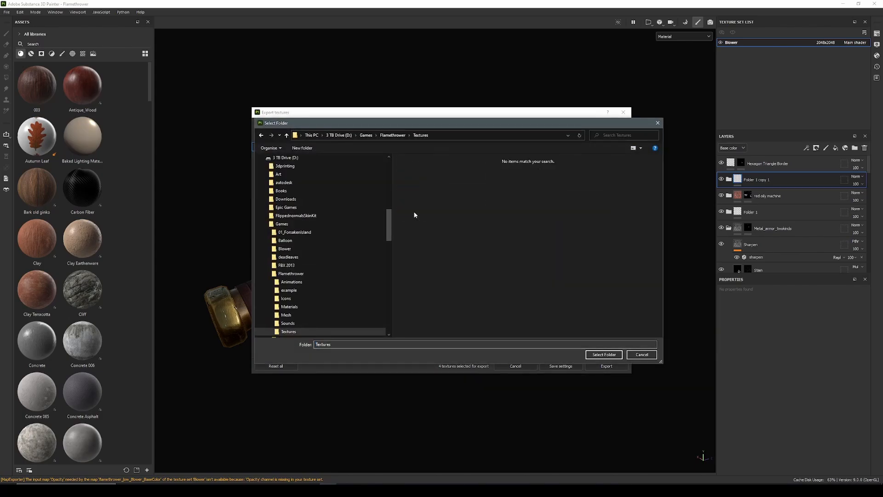
{"action": "left_click", "coordinate": [604, 354]}
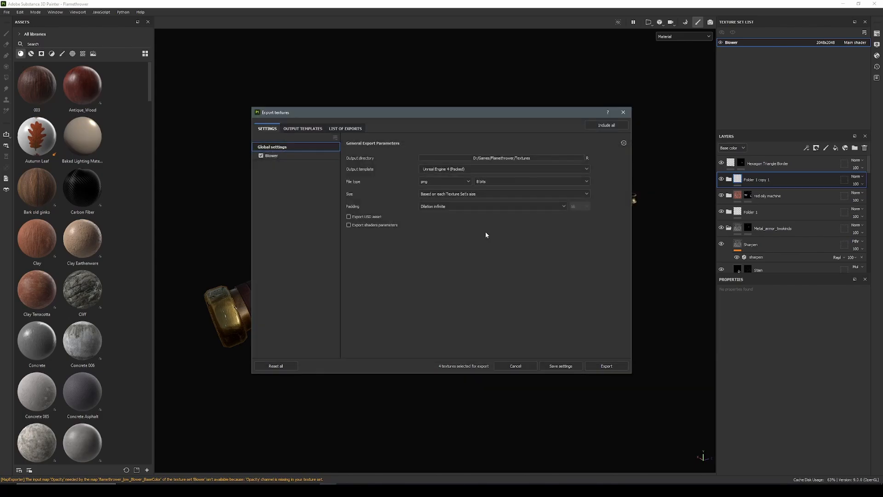
- Exclude the emissive map from the Blower texture set, export the remaining textures and close the export window
{"action": "left_click", "coordinate": [291, 156]}
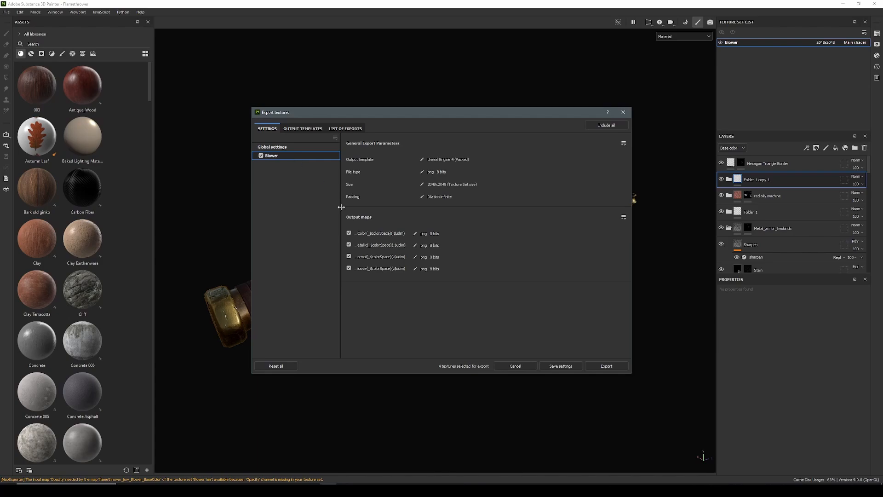
{"action": "left_click", "coordinate": [349, 271]}
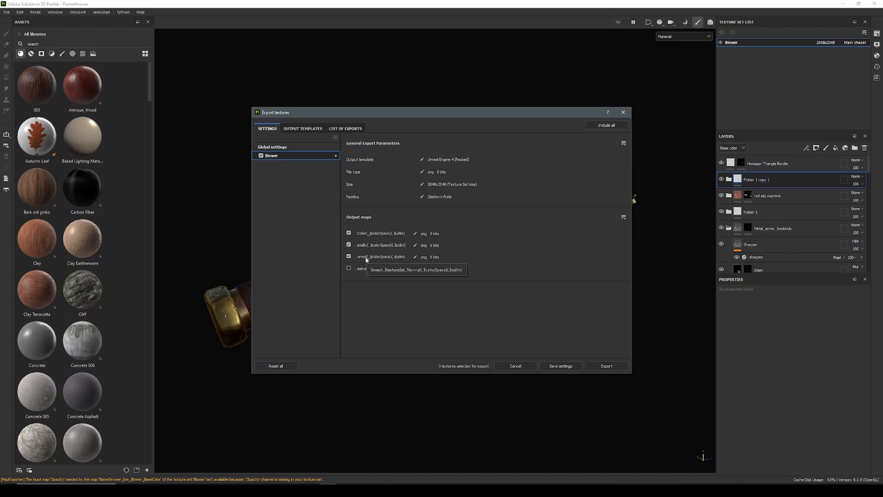
{"action": "left_click", "coordinate": [614, 366]}
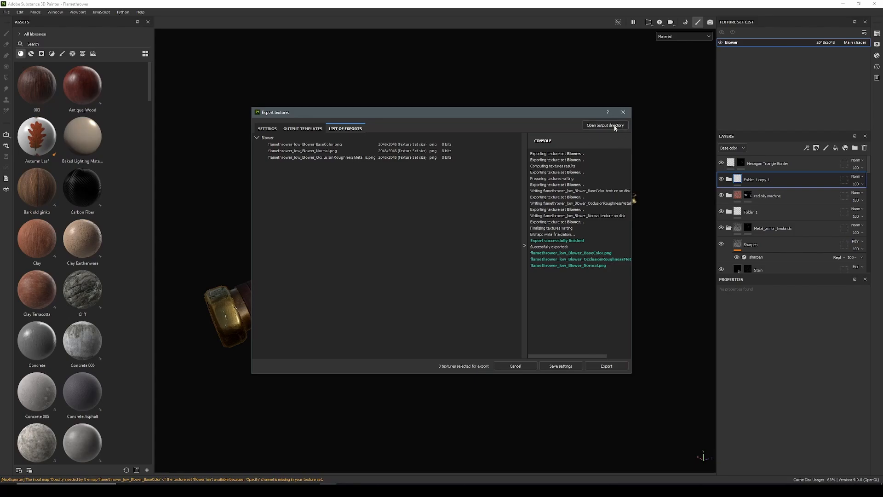
{"action": "left_click", "coordinate": [624, 113]}
- Launch Unreal Engine 5.1.1 from the Epic Games launcher and create the blank Games project MyProject2
{"action": "left_click", "coordinate": [429, 489]}
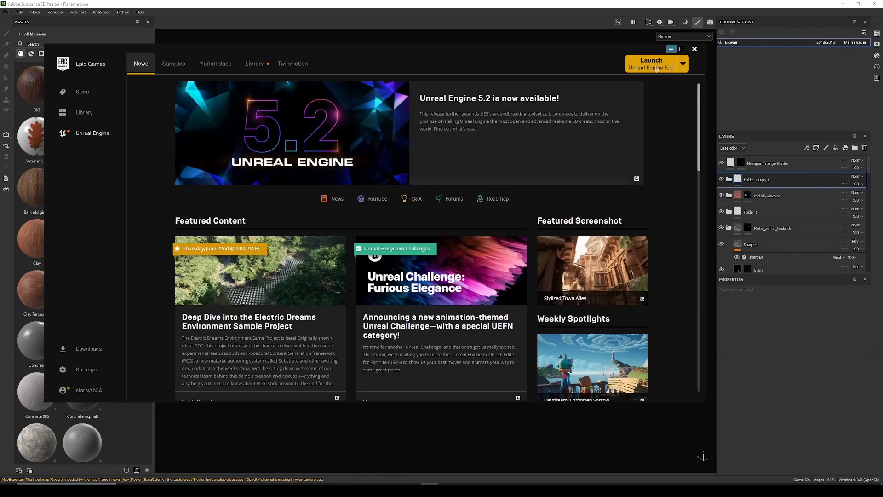
{"action": "left_click", "coordinate": [657, 68]}
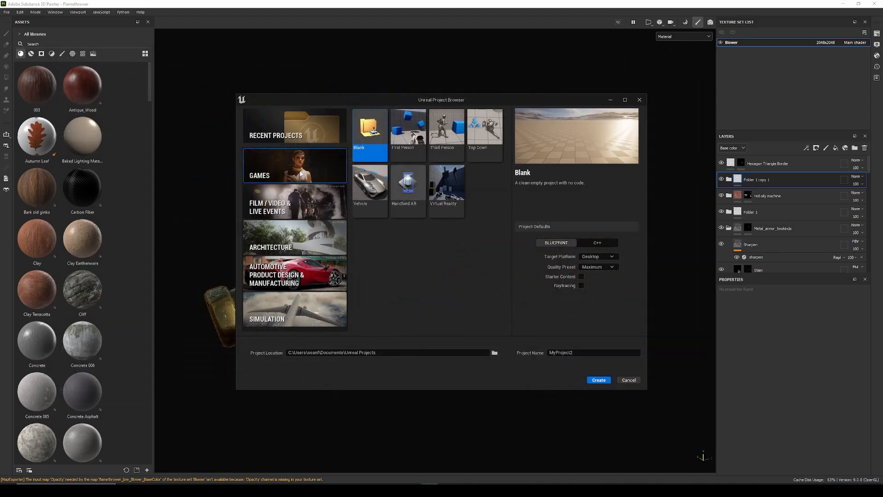
{"action": "left_click", "coordinate": [599, 380]}
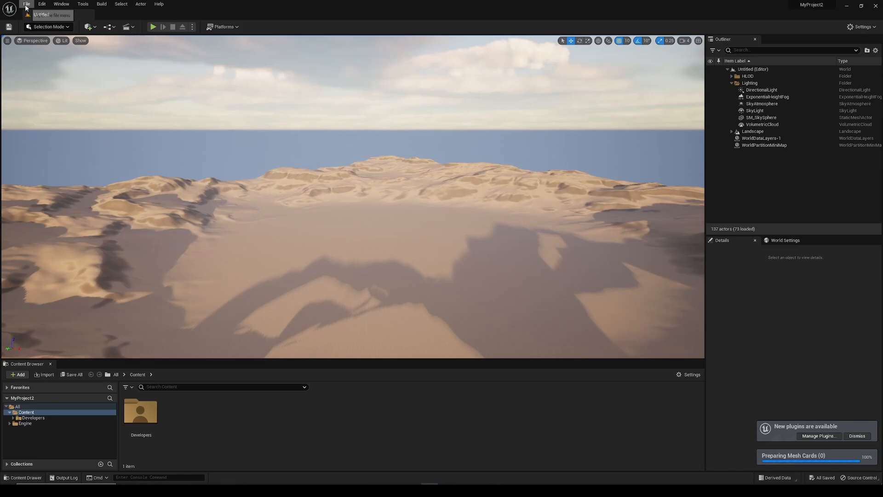
- Create a new level from the Basic template
{"action": "left_click", "coordinate": [26, 4]}
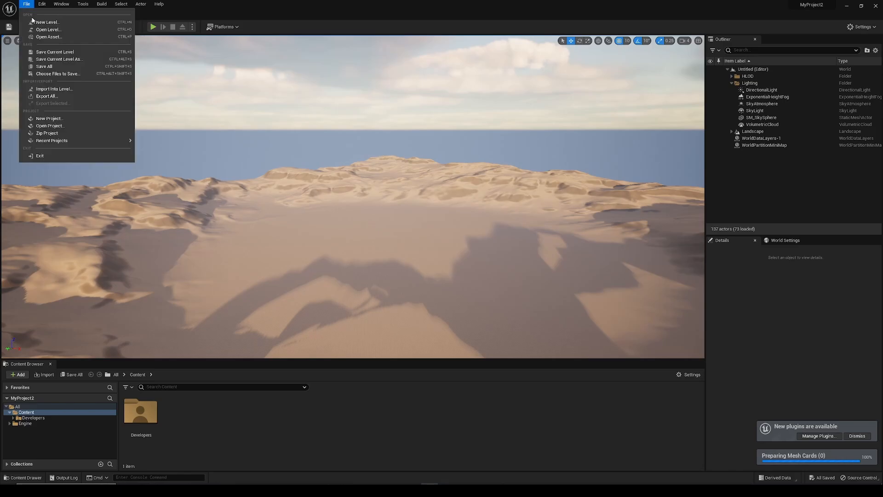
{"action": "left_click", "coordinate": [48, 22]}
{"action": "left_click", "coordinate": [448, 203]}
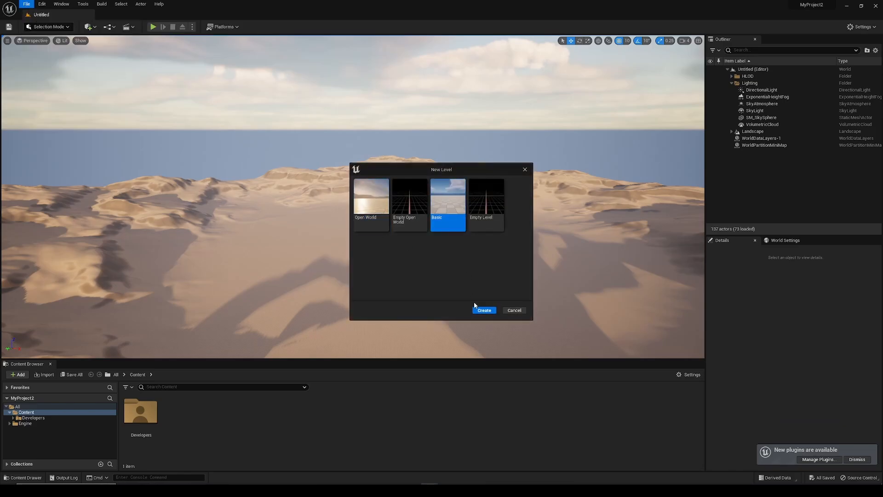
{"action": "left_click", "coordinate": [483, 309]}
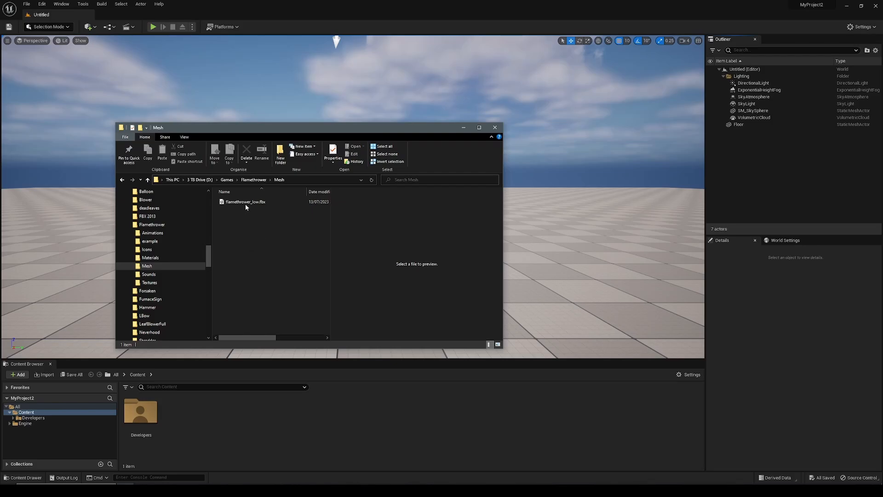
- Import flamethrower_low.fbx from the Mesh folder into the project's Content folder as a static mesh, with Create New Materials as the material import method
{"action": "left_click", "coordinate": [246, 202]}
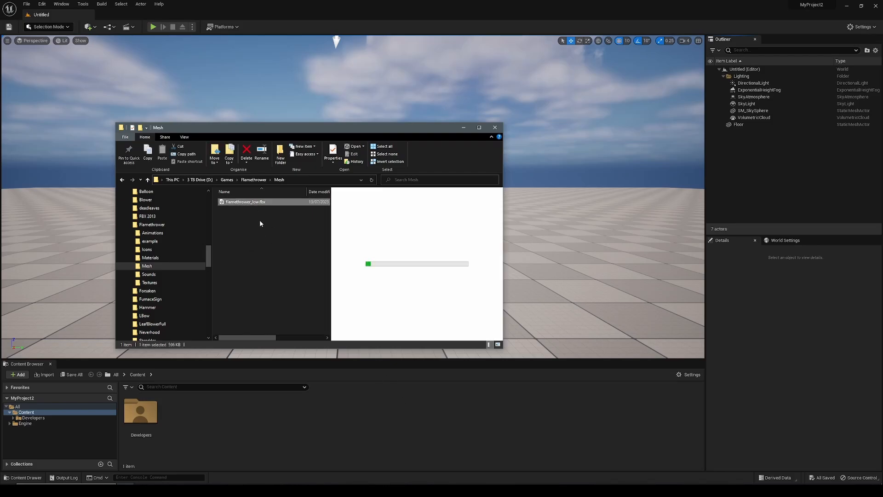
{"action": "left_click_drag", "start_coordinate": [257, 205], "coordinate": [401, 414]}
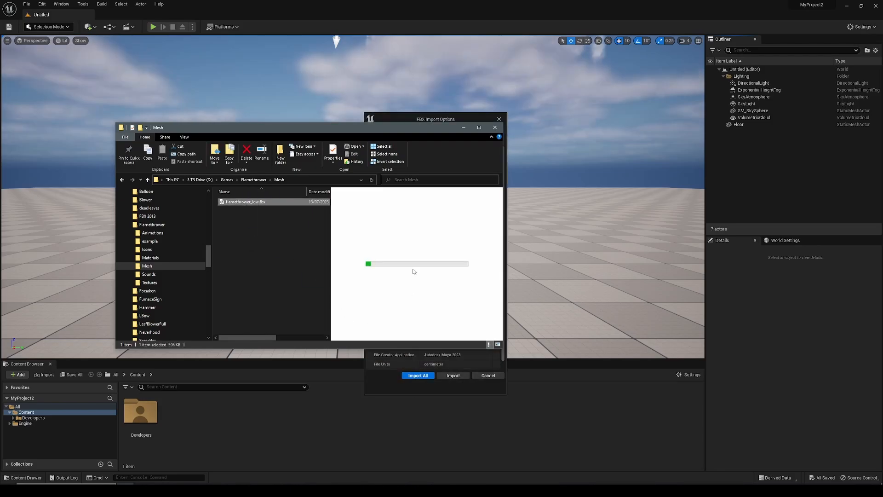
{"action": "left_click", "coordinate": [452, 119]}
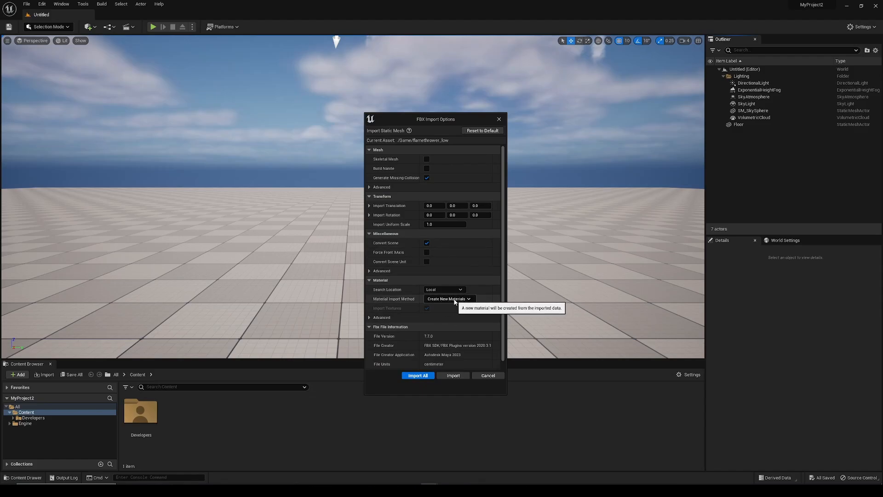
{"action": "left_click", "coordinate": [453, 376]}
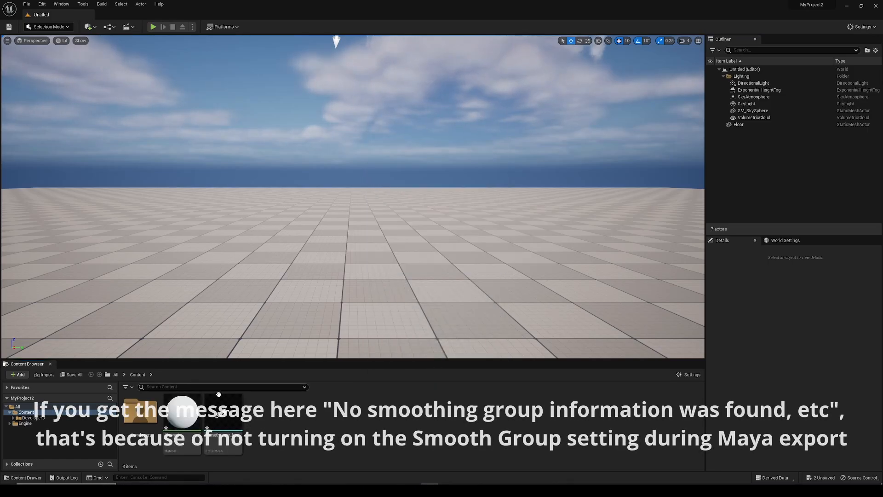
- Place the flamethrower_low mesh in the level and raise it above the floor to a Z location of 20
{"action": "mouse_move", "coordinate": [223, 413]}
{"action": "left_click_drag", "start_coordinate": [222, 412], "coordinate": [315, 261]}
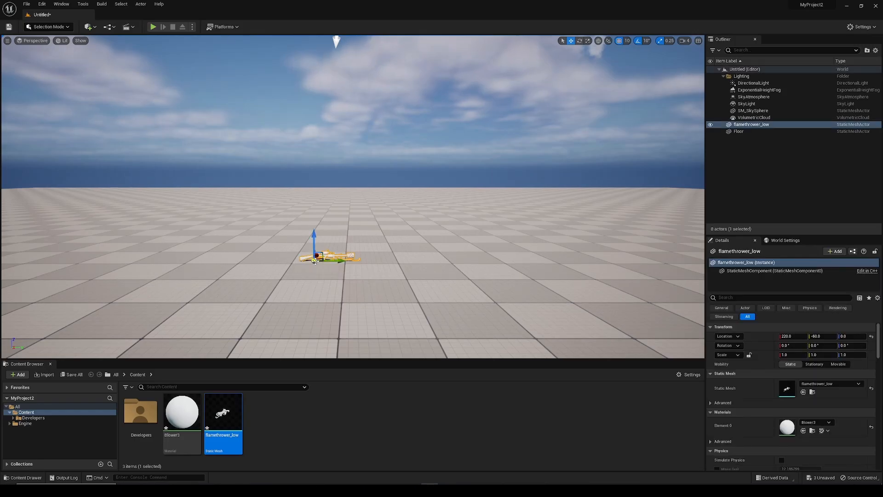
{"action": "key", "text": "f"}
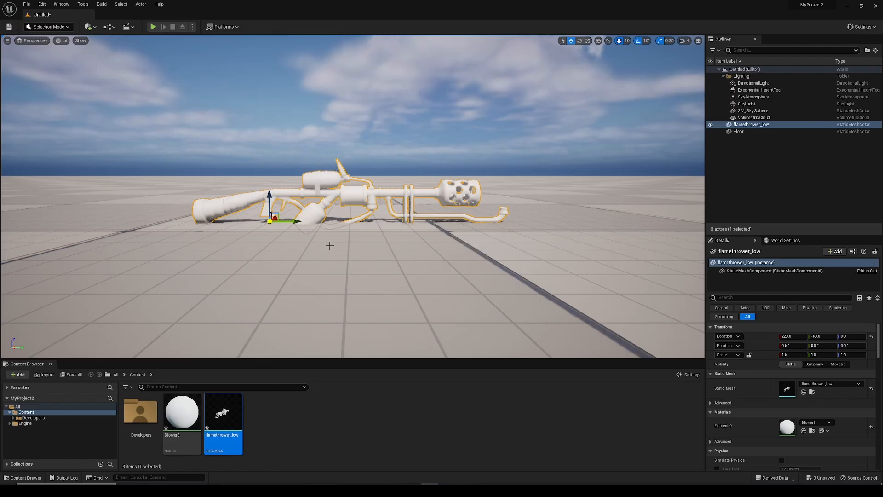
{"action": "left_click_drag", "start_coordinate": [269, 203], "coordinate": [318, 132]}
{"action": "key", "text": "f"}
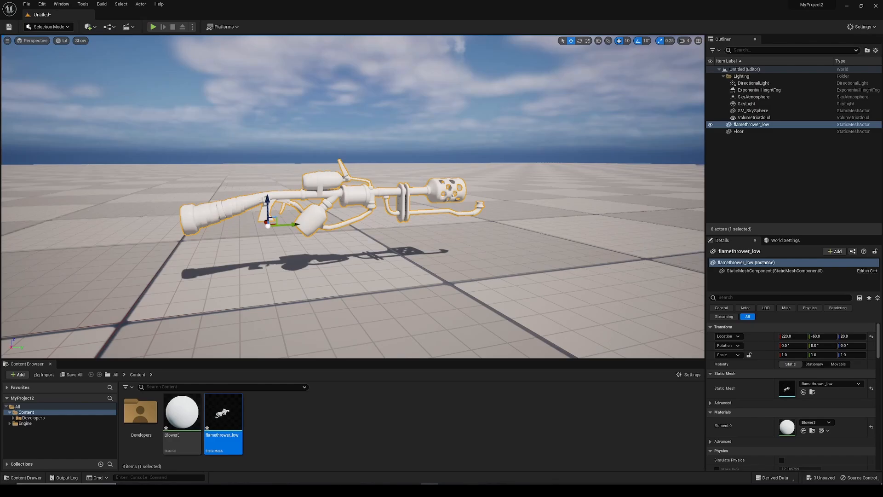
- Import the base color, normal and OcclusionRoughnessMetallic PNGs from the Flamethrower/Textures folder into the Content folder
{"action": "key", "text": "alt+Tab"}
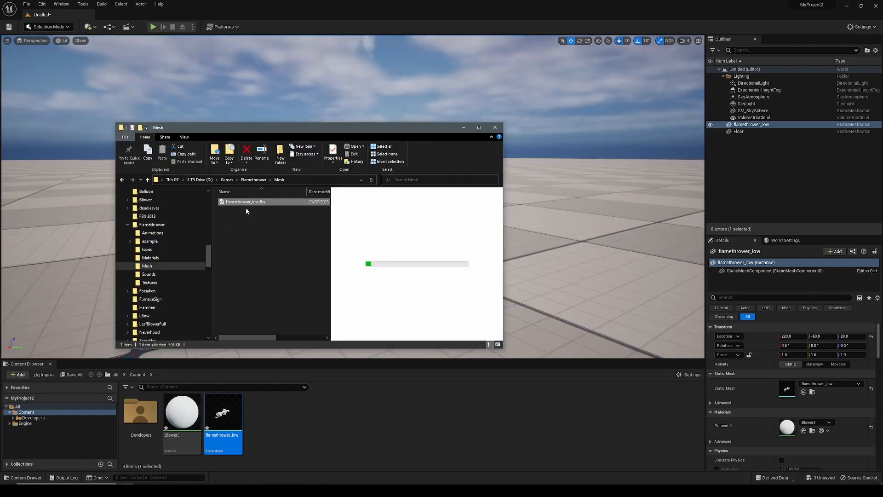
{"action": "left_click", "coordinate": [254, 179]}
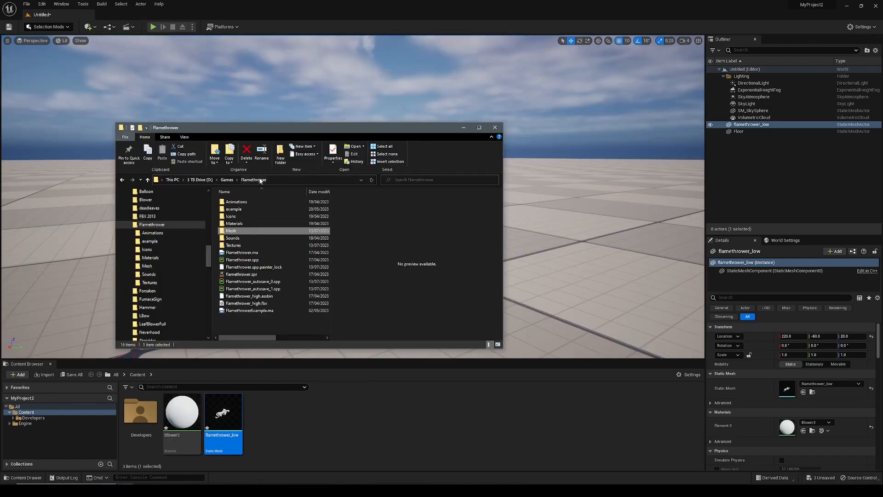
{"action": "double_click", "coordinate": [238, 245]}
{"action": "key", "text": "ctrl+a"}
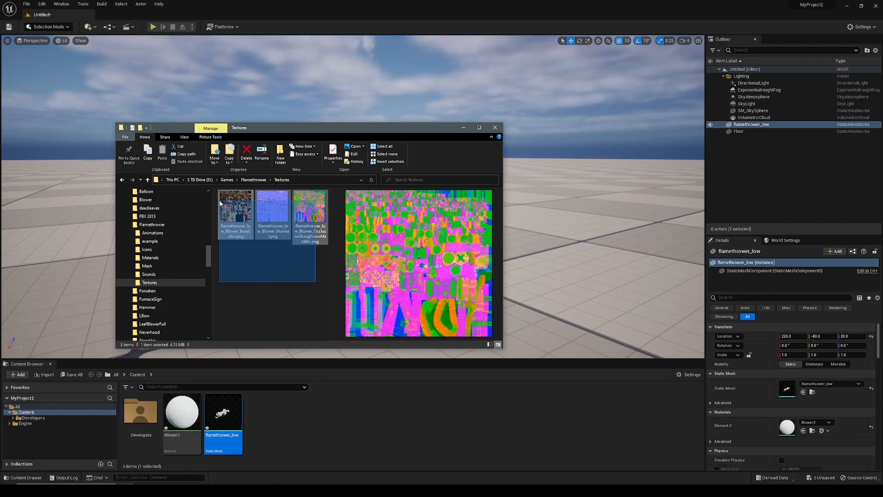
{"action": "left_click_drag", "start_coordinate": [319, 353], "coordinate": [351, 423]}
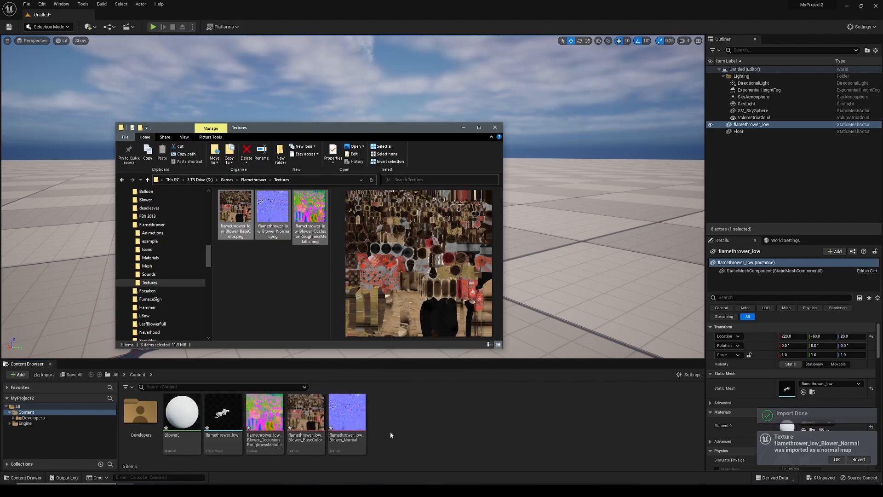
{"action": "left_click", "coordinate": [463, 127]}
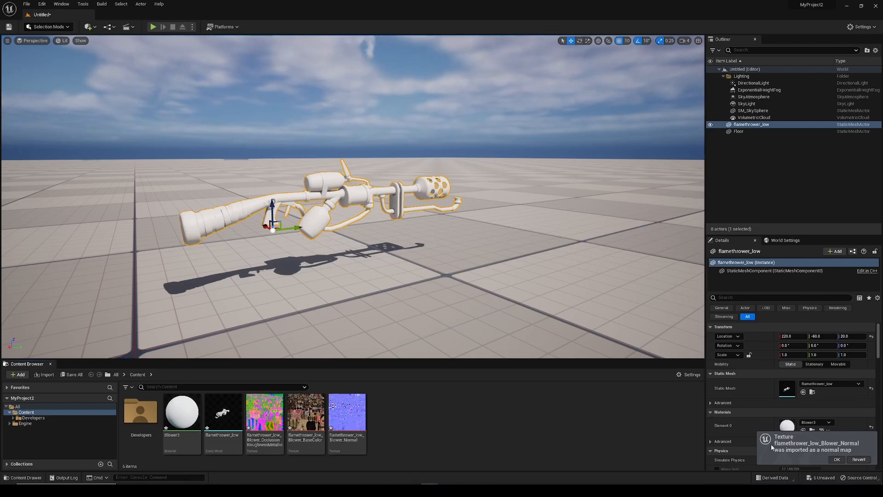
- Turn off sRGB on the OcclusionRoughnessMetallic texture, save it and preview its individual color channels
{"action": "left_click", "coordinate": [261, 409]}
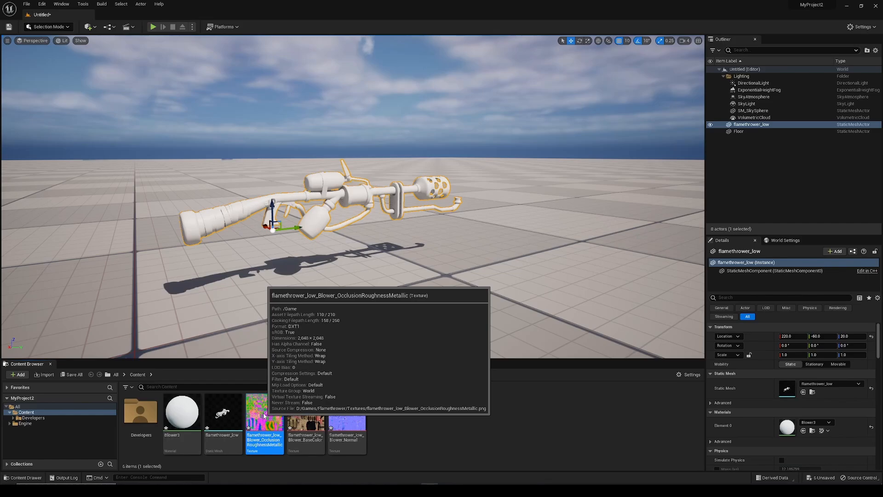
{"action": "double_click", "coordinate": [264, 415]}
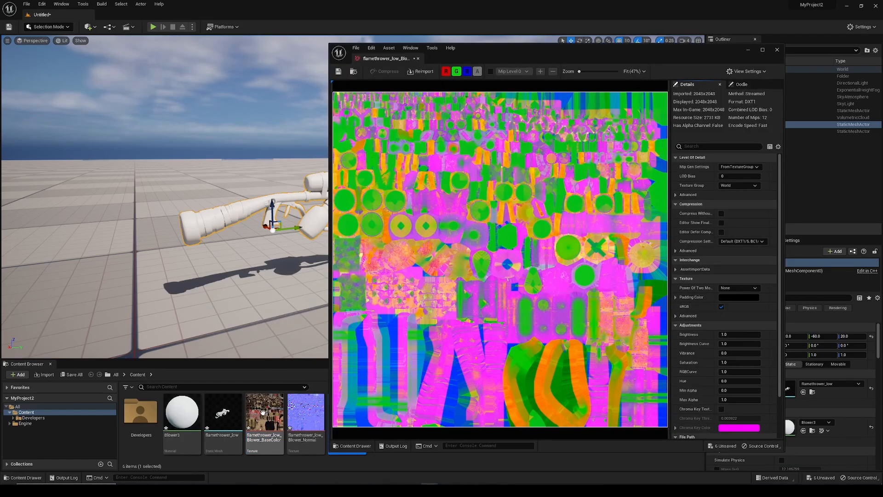
{"action": "left_click", "coordinate": [721, 307]}
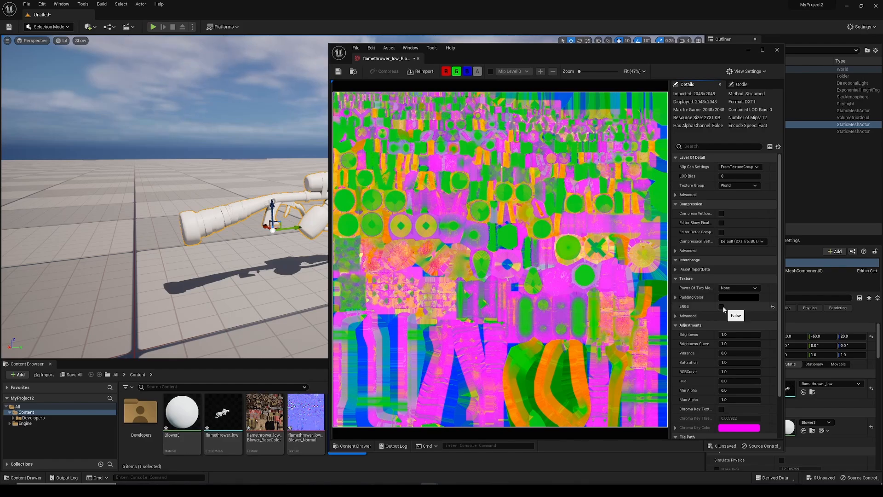
{"action": "left_click", "coordinate": [343, 73]}
{"action": "left_click", "coordinate": [467, 71]}
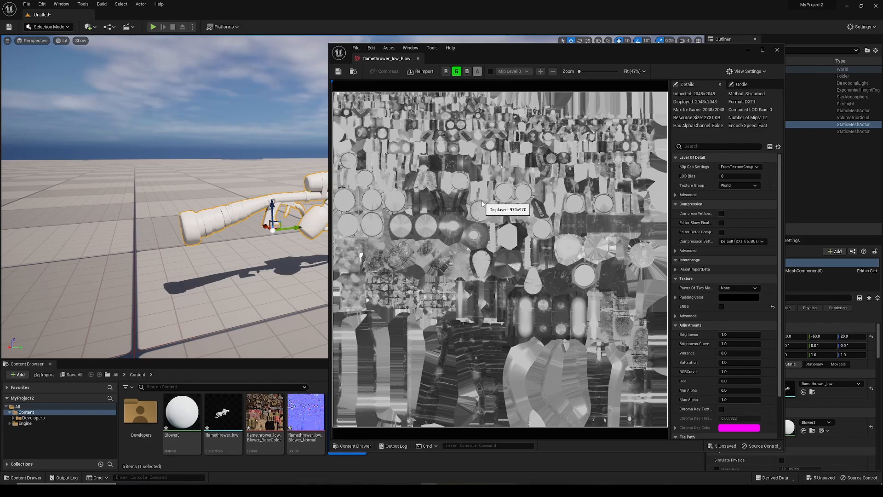
{"action": "left_click", "coordinate": [467, 71]}
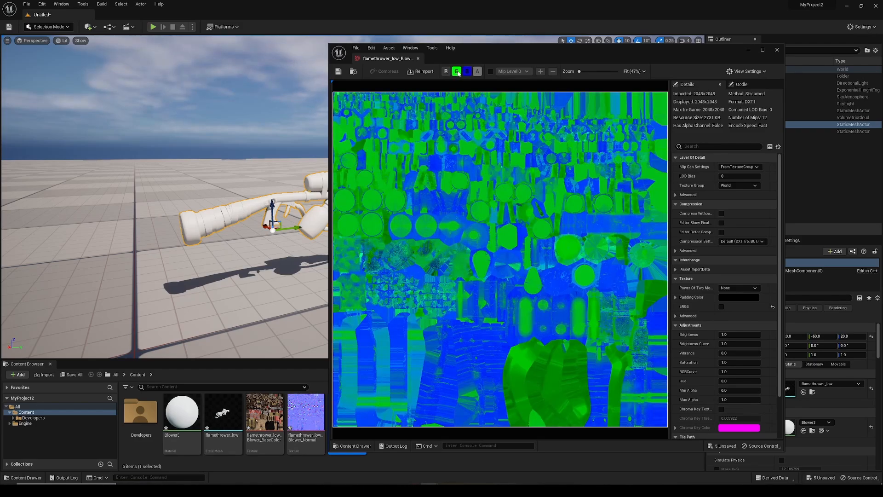
{"action": "left_click", "coordinate": [457, 72]}
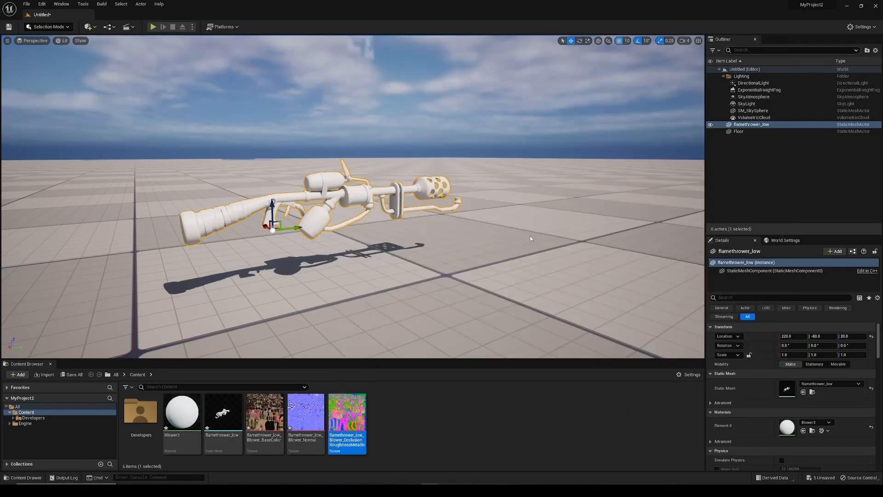
- Open the Blower3 material and delete the Param color node from its graph
{"action": "left_click", "coordinate": [187, 405]}
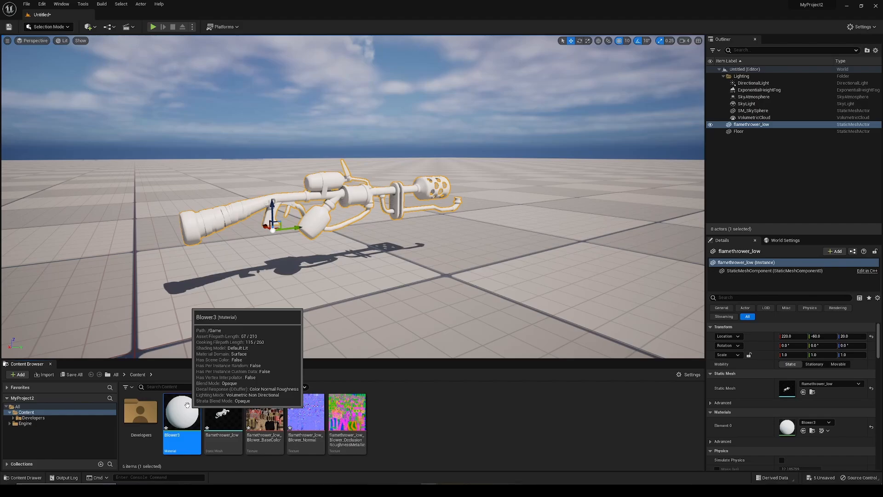
{"action": "double_click", "coordinate": [188, 405]}
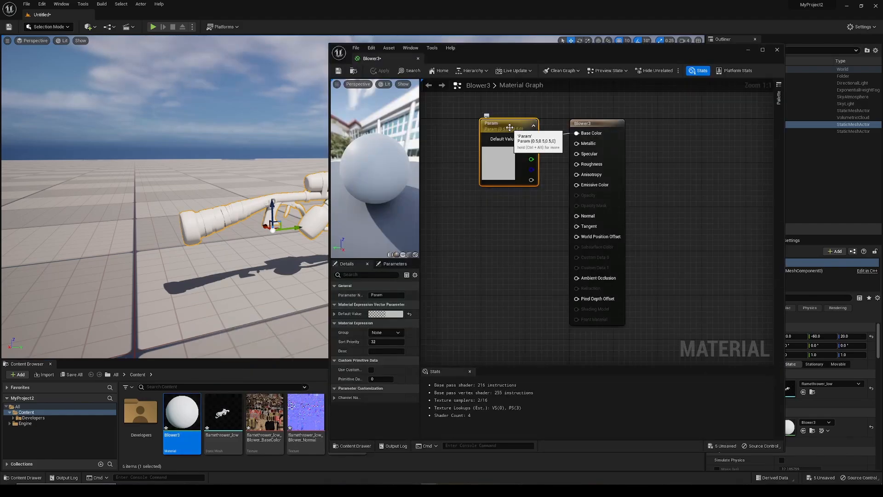
{"action": "key", "text": "Delete"}
{"action": "left_click_drag", "start_coordinate": [523, 54], "coordinate": [579, 21]}
- Add the base color, normal and OcclusionRoughnessMetallic textures to the material graph and spread their nodes apart
{"action": "left_click", "coordinate": [263, 411]}
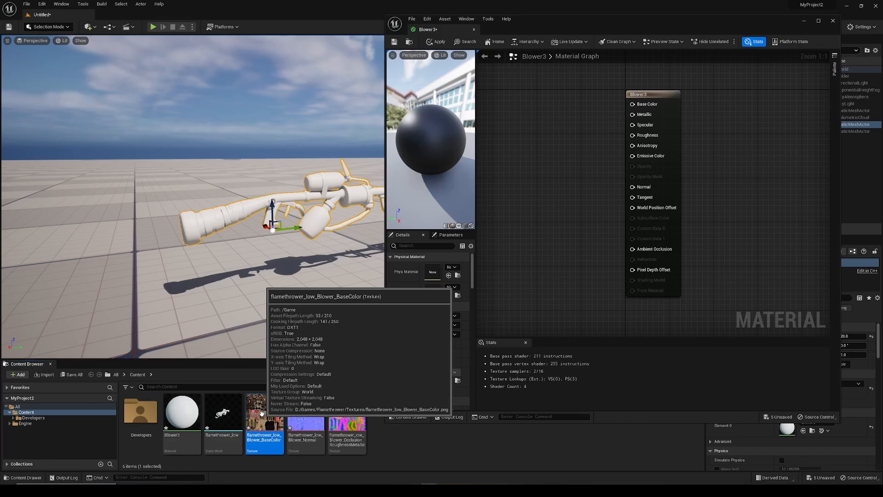
{"action": "left_click", "coordinate": [347, 416], "text": "shift"}
{"action": "left_click_drag", "start_coordinate": [348, 416], "coordinate": [523, 78]}
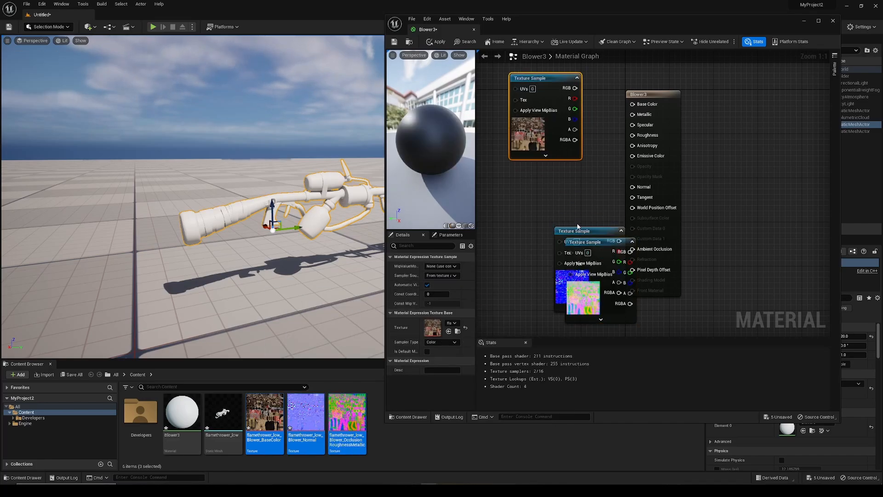
{"action": "left_click_drag", "start_coordinate": [570, 233], "coordinate": [498, 312]}
{"action": "left_click_drag", "start_coordinate": [585, 242], "coordinate": [502, 205]}
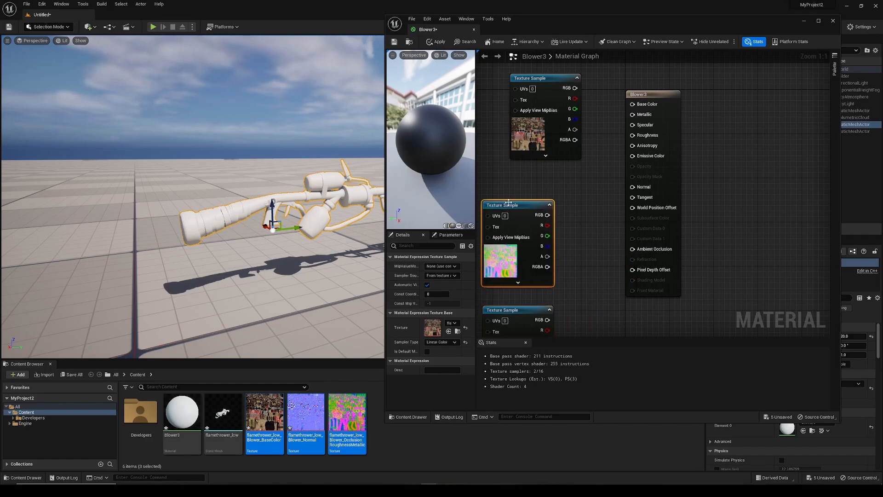
- Connect the base color texture's RGB to Base Color and apply it, and connect the normal texture's RGB to Normal, tidying the nodes
{"action": "left_click_drag", "start_coordinate": [576, 88], "coordinate": [636, 107]}
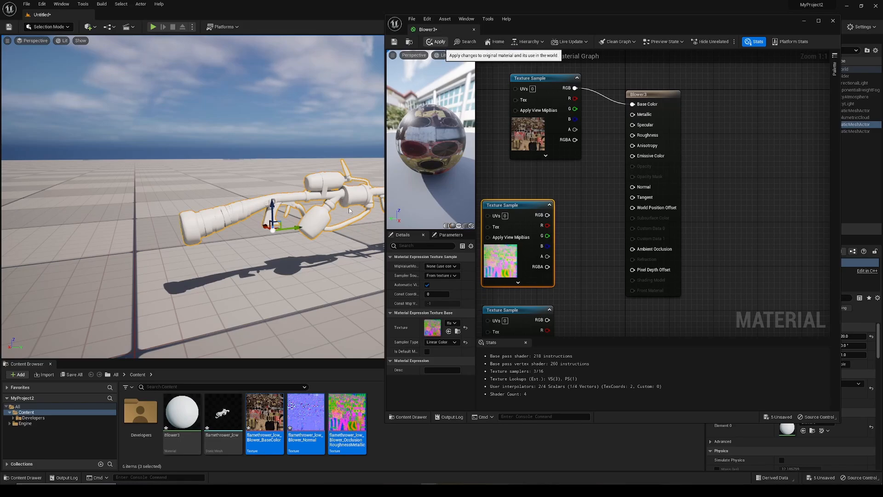
{"action": "left_click", "coordinate": [435, 41]}
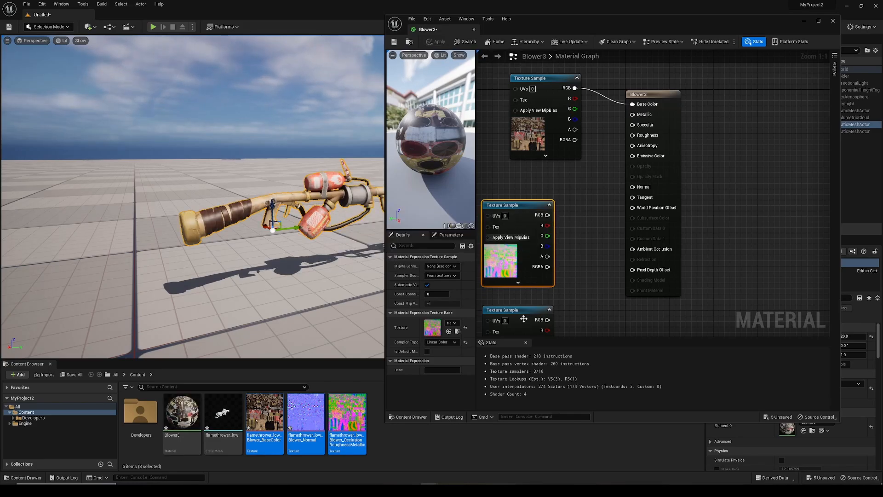
{"action": "left_click_drag", "start_coordinate": [554, 331], "coordinate": [640, 190]}
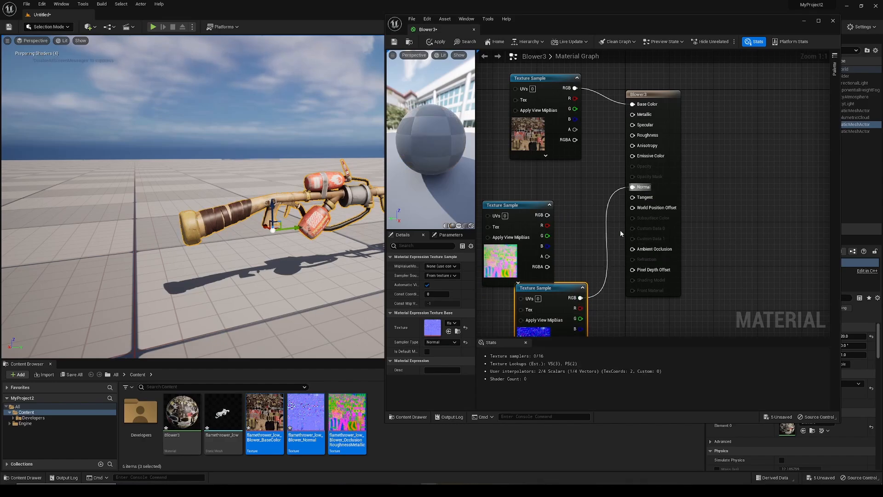
{"action": "left_click_drag", "start_coordinate": [558, 321], "coordinate": [553, 316]}
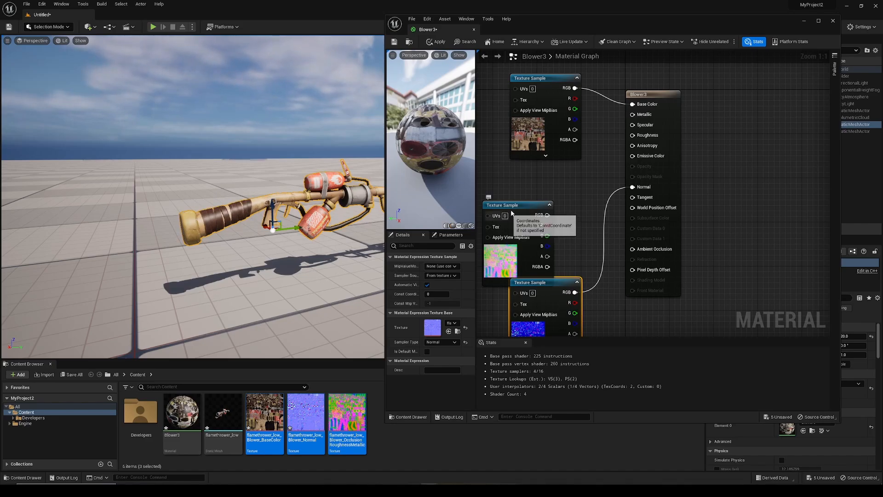
{"action": "left_click_drag", "start_coordinate": [520, 207], "coordinate": [530, 185]}
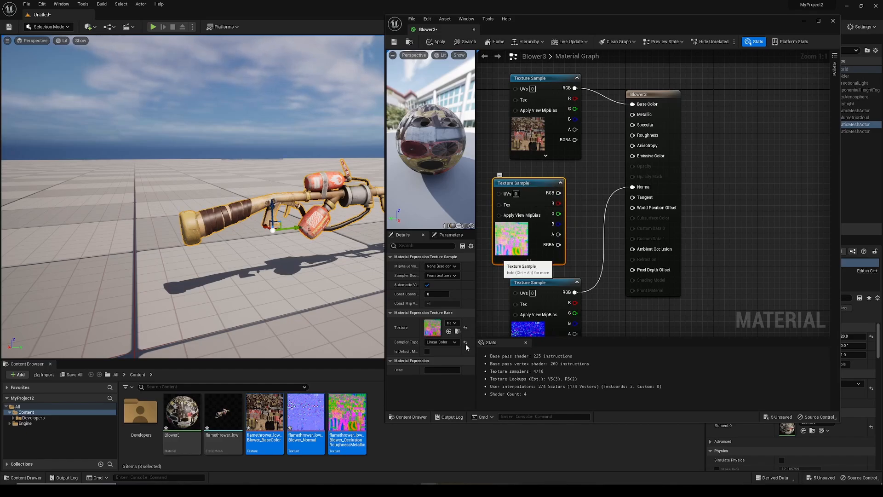
- Check the sampler type of each texture sample, keeping Linear Color for the OcclusionRoughnessMetallic texture
{"action": "left_click", "coordinate": [533, 282]}
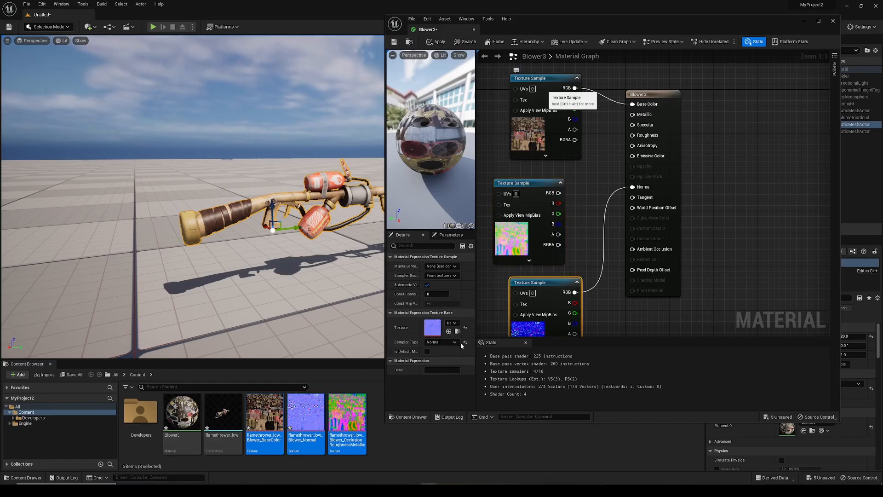
{"action": "left_click", "coordinate": [542, 88]}
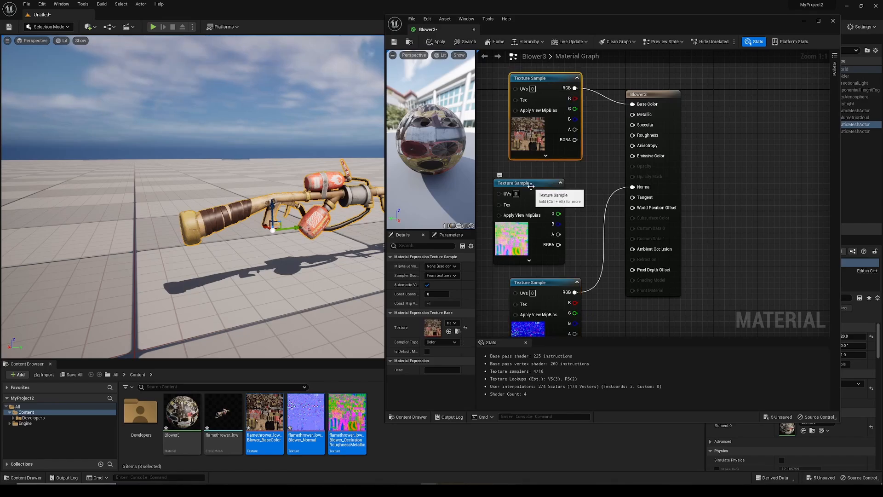
{"action": "left_click", "coordinate": [531, 187]}
{"action": "left_click", "coordinate": [451, 343]}
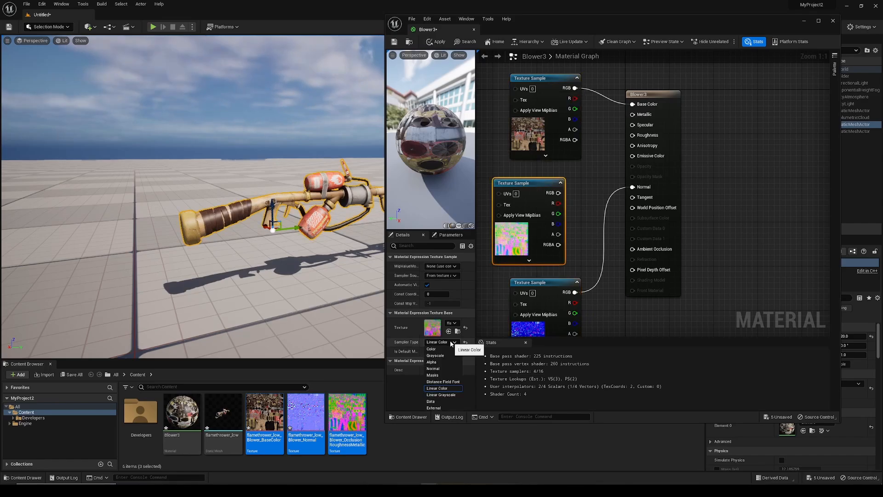
{"action": "left_click", "coordinate": [446, 388]}
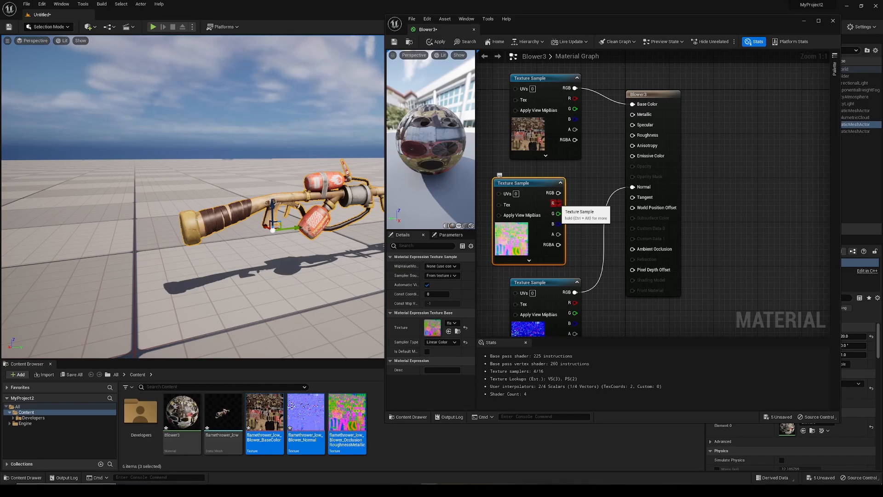
- Connect the OcclusionRoughnessMetallic texture's R output to Ambient Occlusion, G to Roughness and B to Metallic
{"action": "left_click_drag", "start_coordinate": [557, 204], "coordinate": [633, 249]}
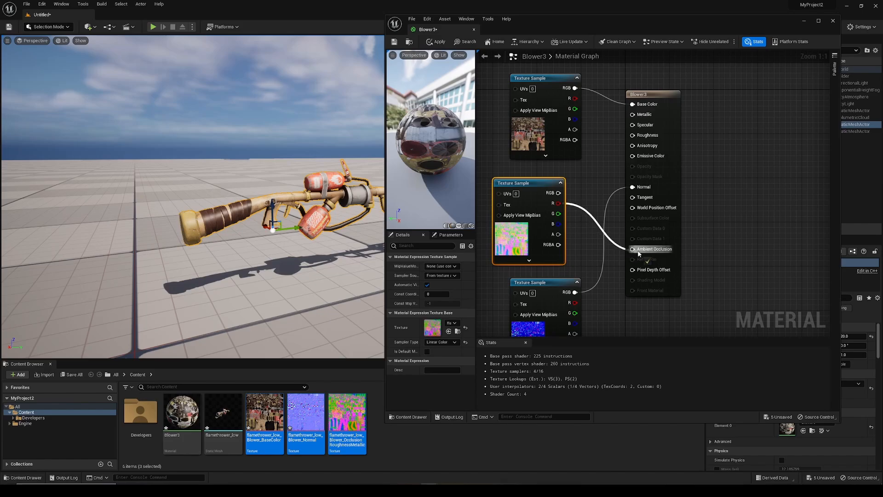
{"action": "left_click_drag", "start_coordinate": [558, 214], "coordinate": [637, 138]}
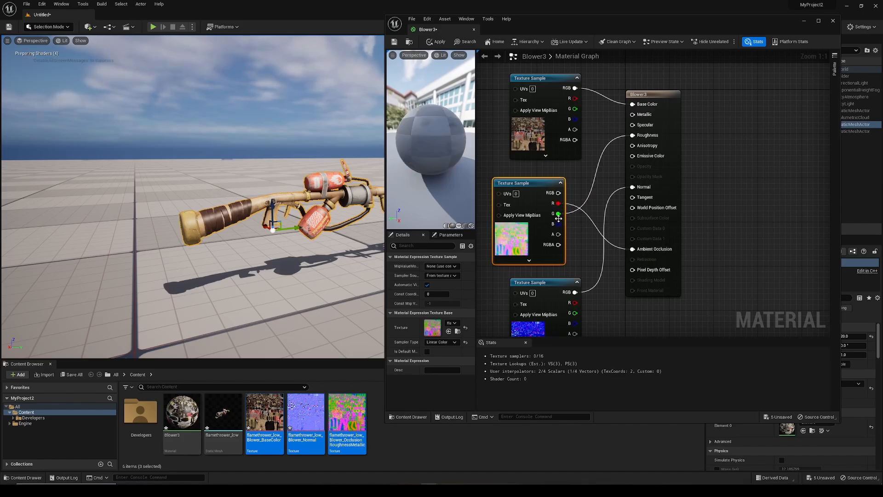
{"action": "left_click_drag", "start_coordinate": [558, 224], "coordinate": [634, 114]}
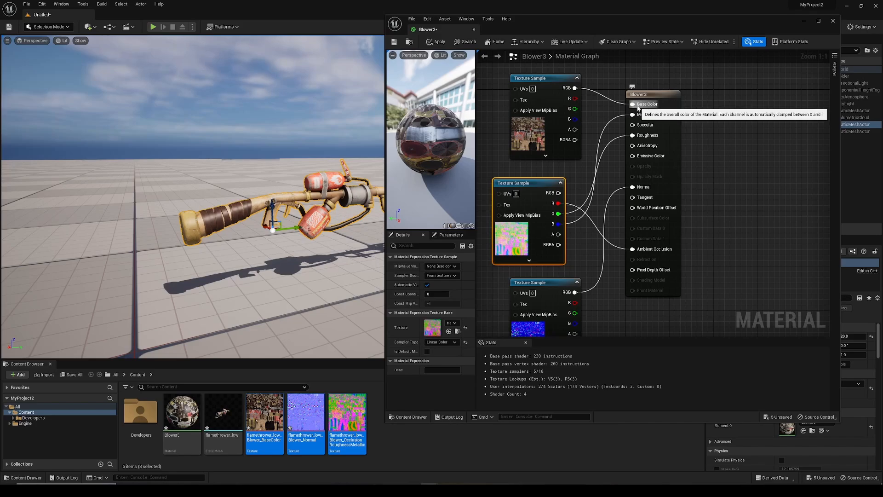
- Apply the Blower3 material changes, close the material editor and check the textured flamethrower in the level
{"action": "left_click", "coordinate": [438, 41]}
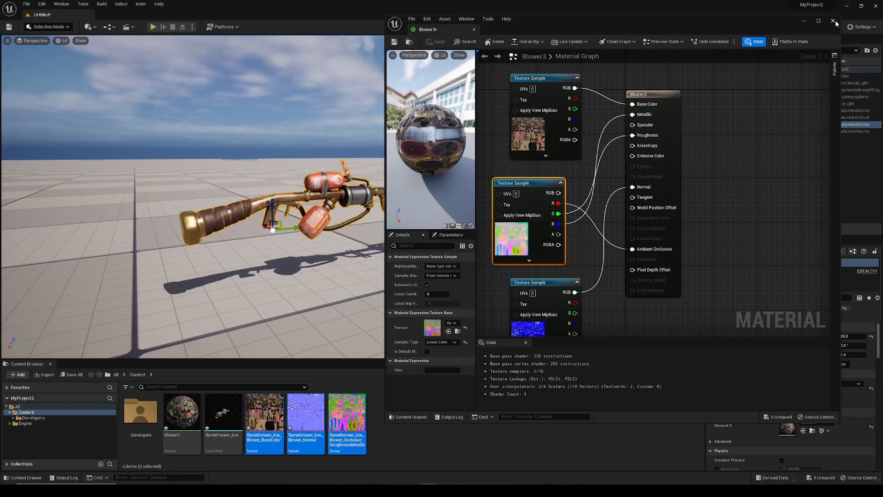
{"action": "left_click", "coordinate": [834, 21]}
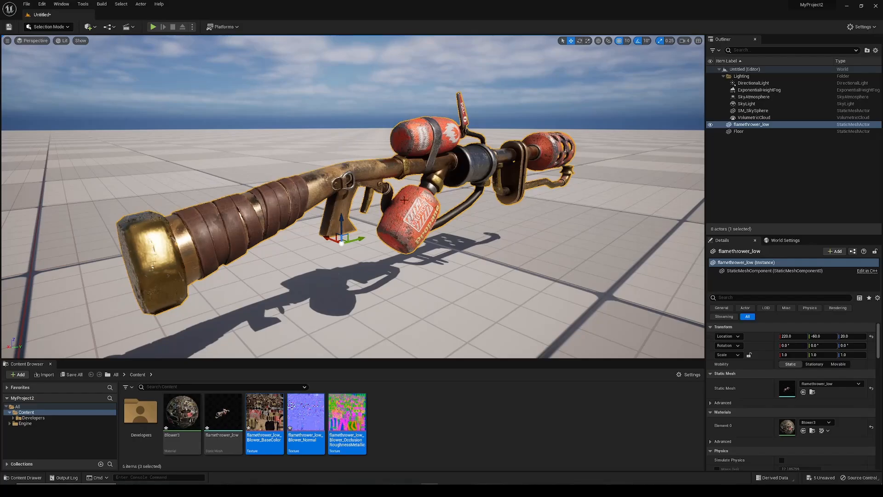
{"action": "left_click_drag", "start_coordinate": [358, 177], "coordinate": [336, 205], "text": "alt"}
{"action": "scroll", "coordinate": [336, 205], "scroll_direction": "down", "scroll_amount": 5}
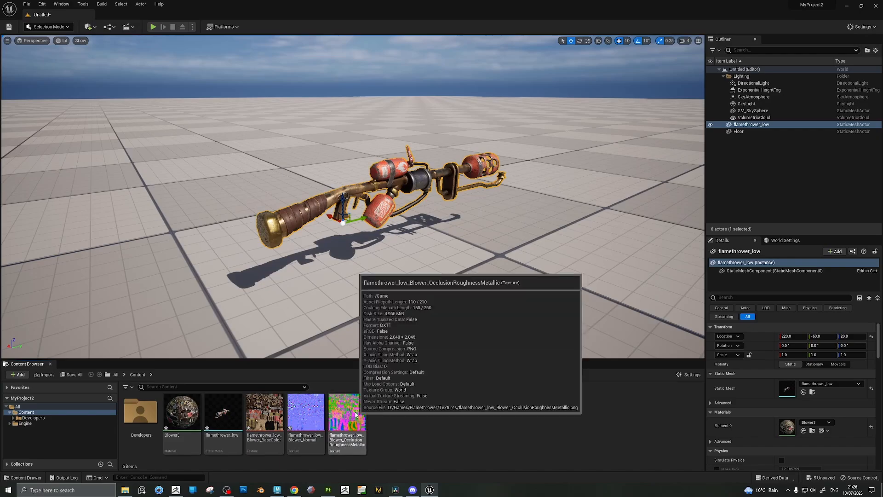
- Enable sRGB on the OcclusionRoughnessMetallic texture and close the texture editor
{"action": "double_click", "coordinate": [354, 414]}
{"action": "left_click", "coordinate": [777, 278]}
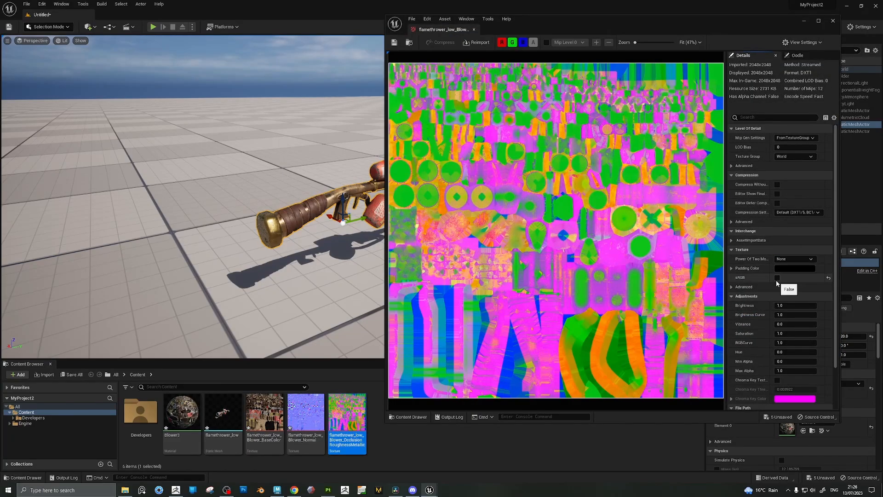
{"action": "left_click", "coordinate": [833, 21]}
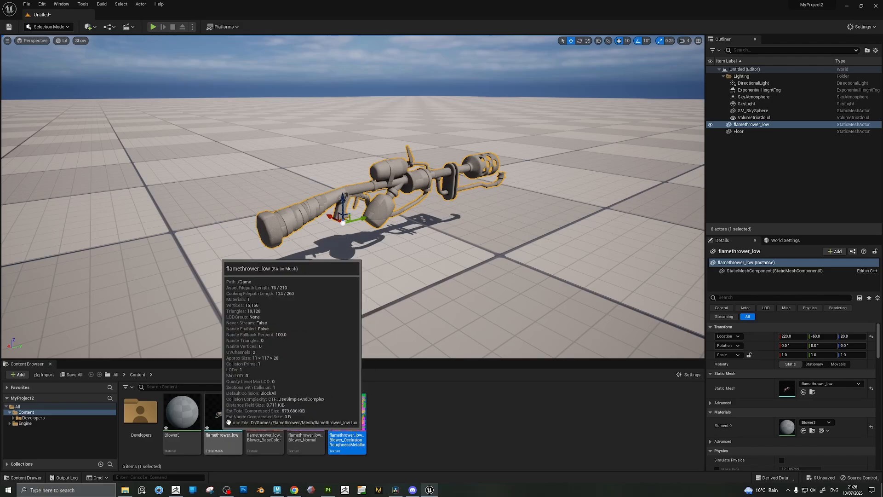
- In the Blower3 material, set the OcclusionRoughnessMetallic texture sample's sampler type to Color and apply the change
{"action": "double_click", "coordinate": [184, 412]}
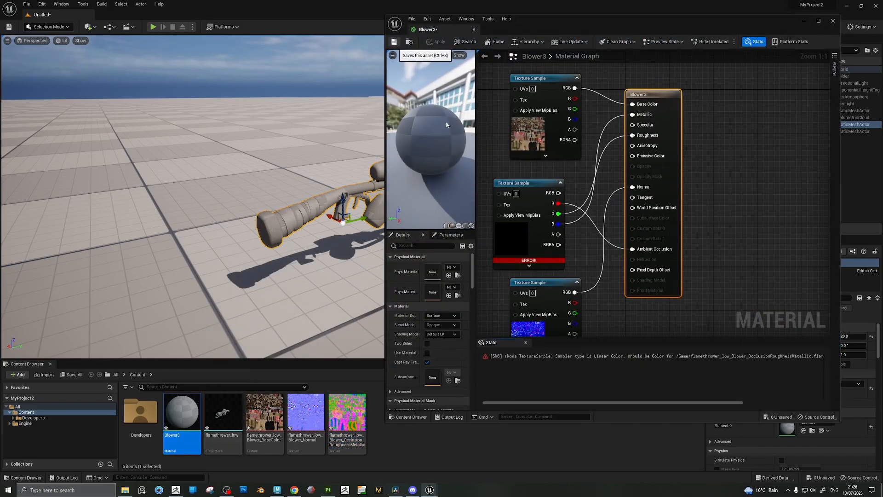
{"action": "left_click", "coordinate": [527, 184]}
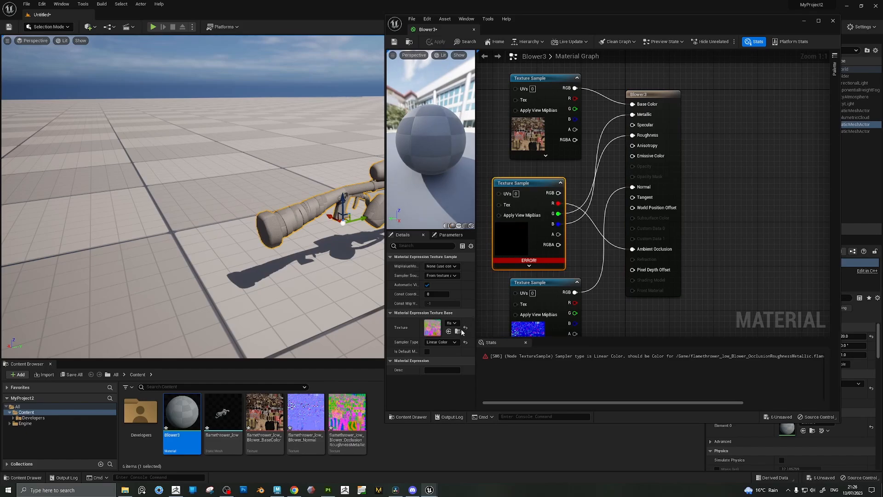
{"action": "left_click", "coordinate": [454, 342]}
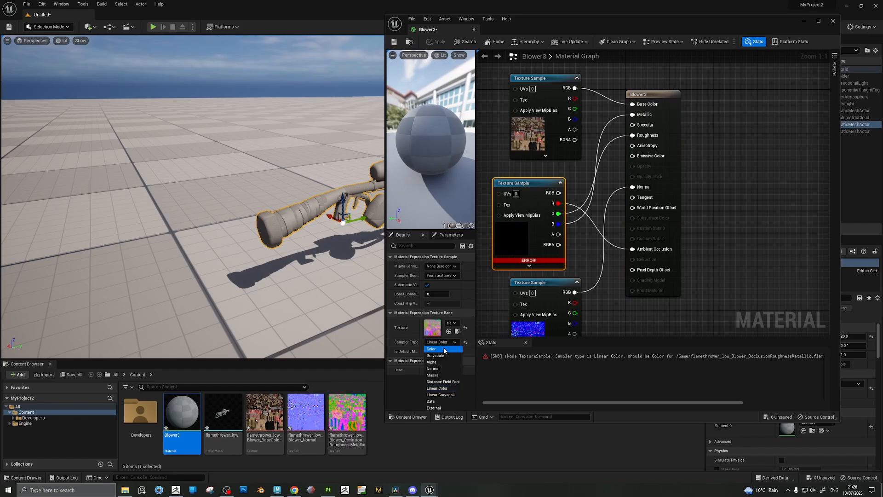
{"action": "left_click", "coordinate": [444, 349]}
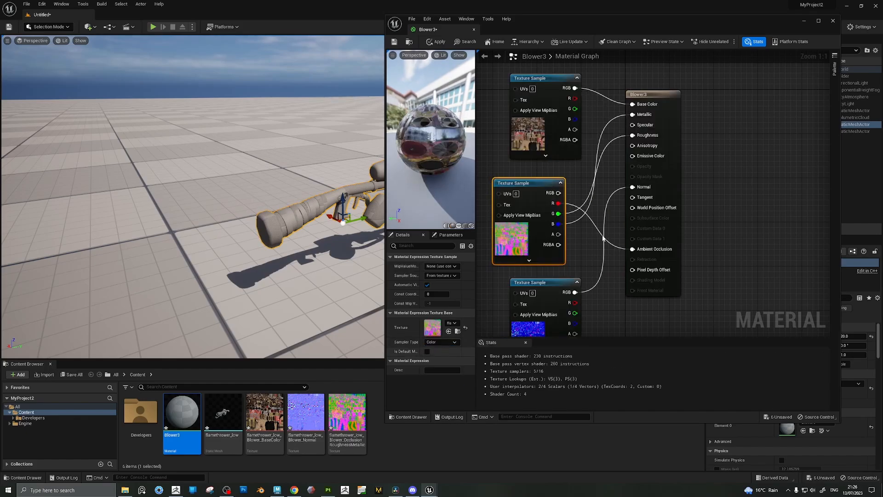
{"action": "left_click", "coordinate": [436, 41]}
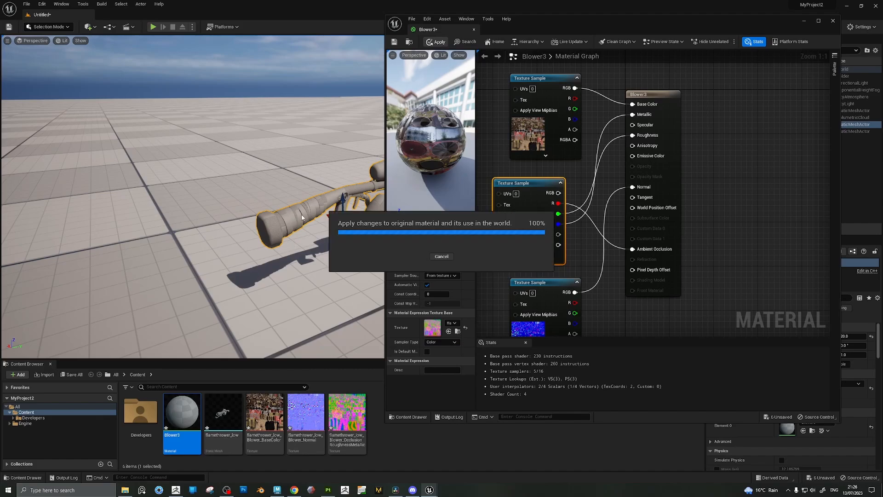
- Examine how the flamethrower's metal, leather and painted tanks look from several angles in the level
{"action": "middle_click_drag", "start_coordinate": [294, 202], "coordinate": [240, 216]}
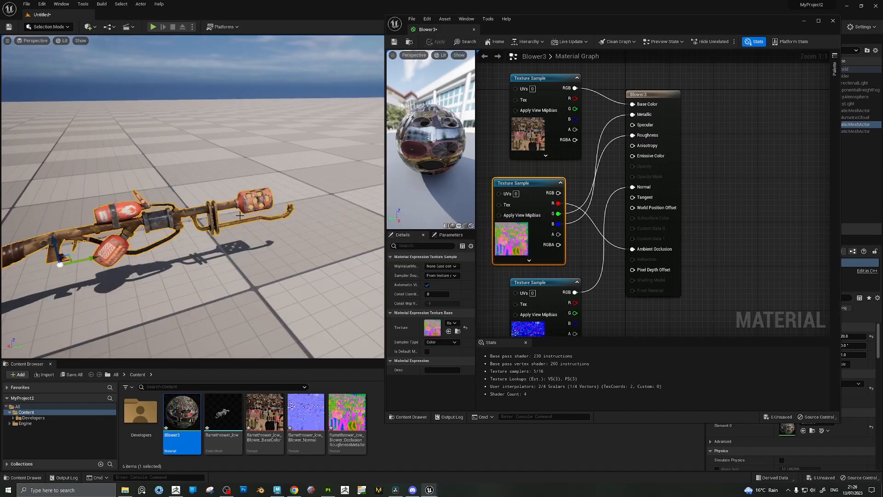
{"action": "right_click_drag", "start_coordinate": [240, 216], "coordinate": [236, 218]}
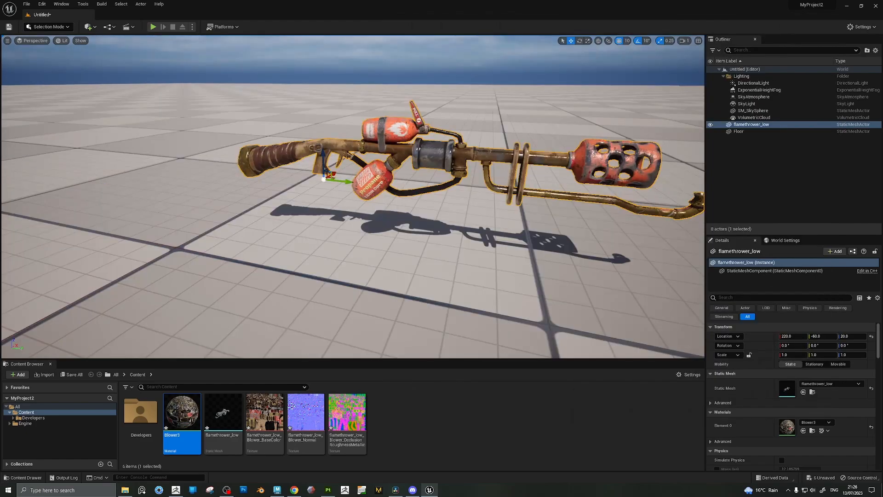
{"action": "right_click_drag", "start_coordinate": [353, 202], "coordinate": [349, 189]}
{"action": "key", "text": "w"}
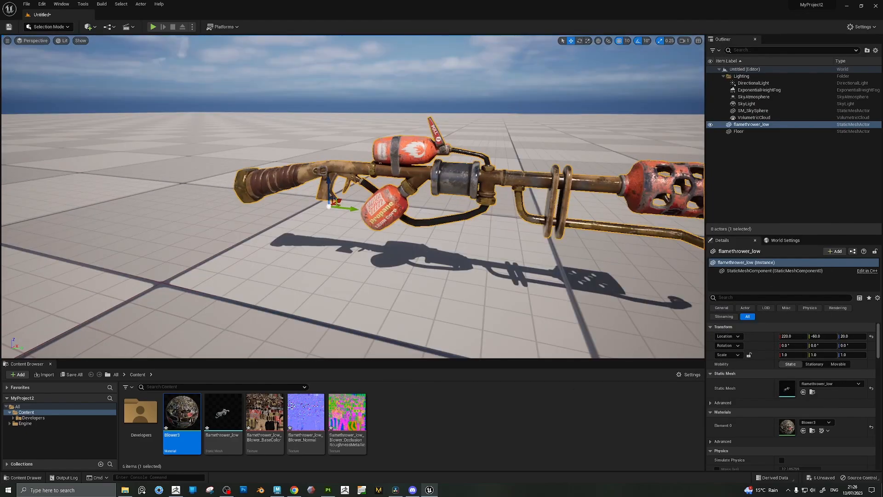
{"action": "right_click_drag", "start_coordinate": [353, 202], "coordinate": [392, 199]}
{"action": "key", "text": "w"}
{"action": "key", "text": "a"}
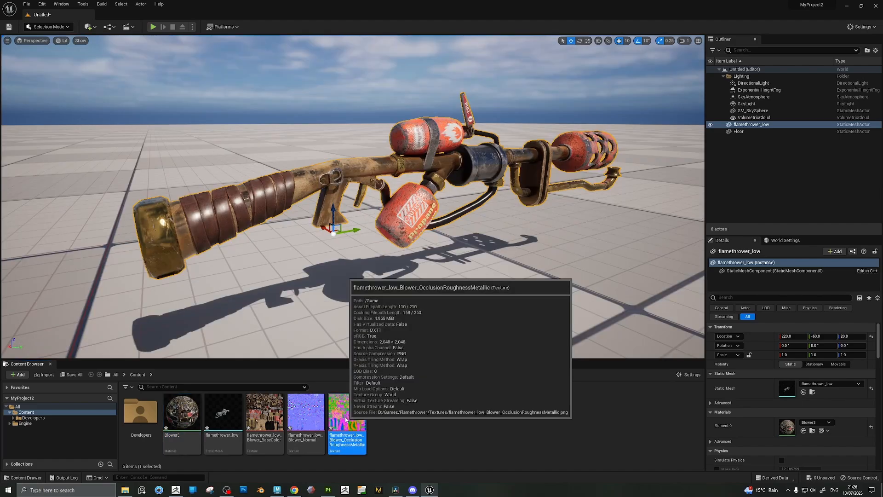
- Set the OcclusionRoughnessMetallic sample's sampler type in Blower3 to Linear Color and close the material editor, continuing despite compilation errors
{"action": "double_click", "coordinate": [346, 419]}
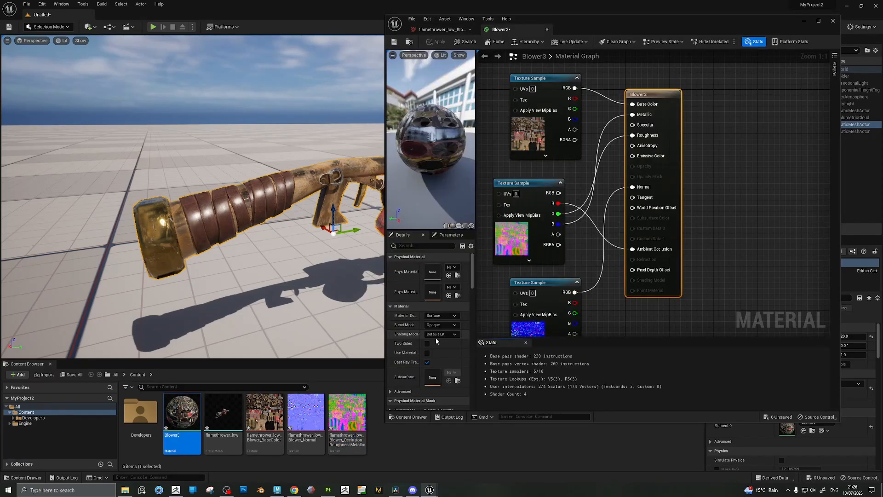
{"action": "left_click", "coordinate": [525, 183]}
{"action": "left_click", "coordinate": [441, 342]}
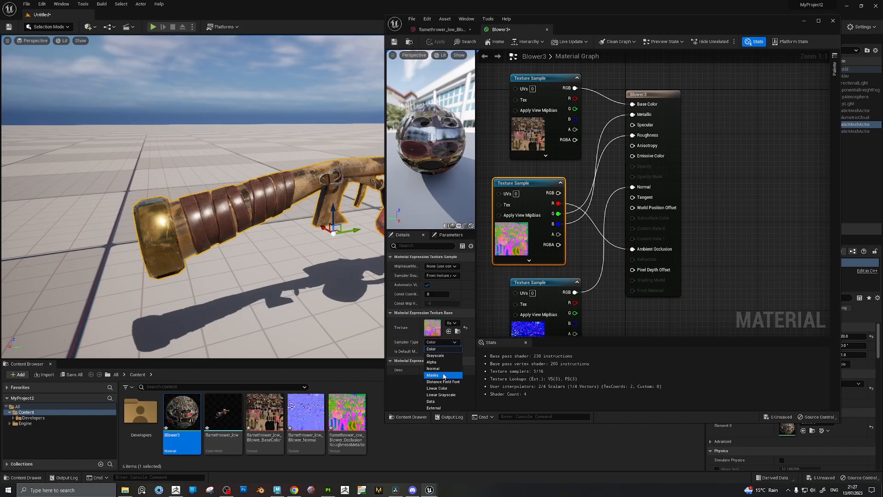
{"action": "left_click", "coordinate": [437, 387]}
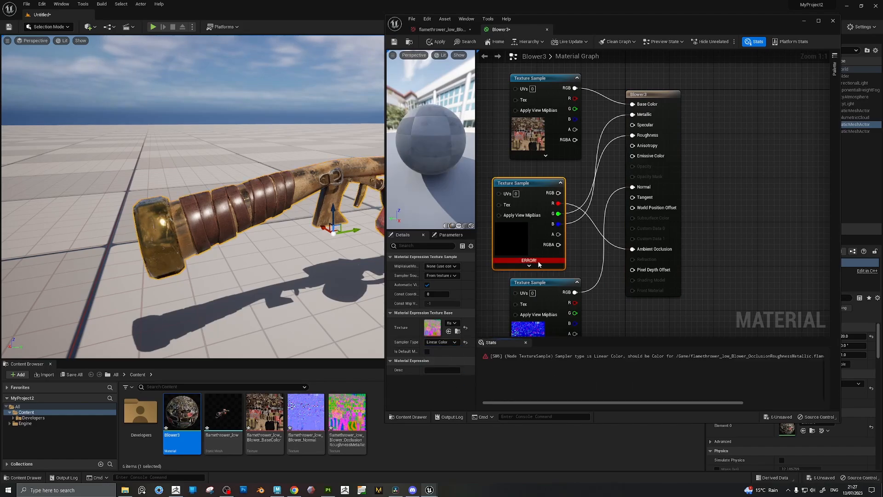
{"action": "left_click", "coordinate": [834, 22]}
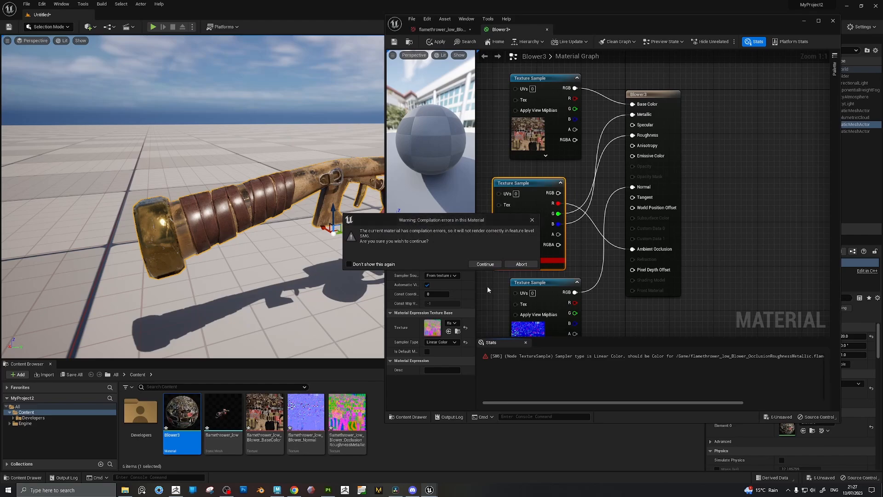
{"action": "left_click", "coordinate": [485, 265]}
- Disable sRGB on the OcclusionRoughnessMetallic texture, save the texture and close its editor
{"action": "double_click", "coordinate": [347, 411]}
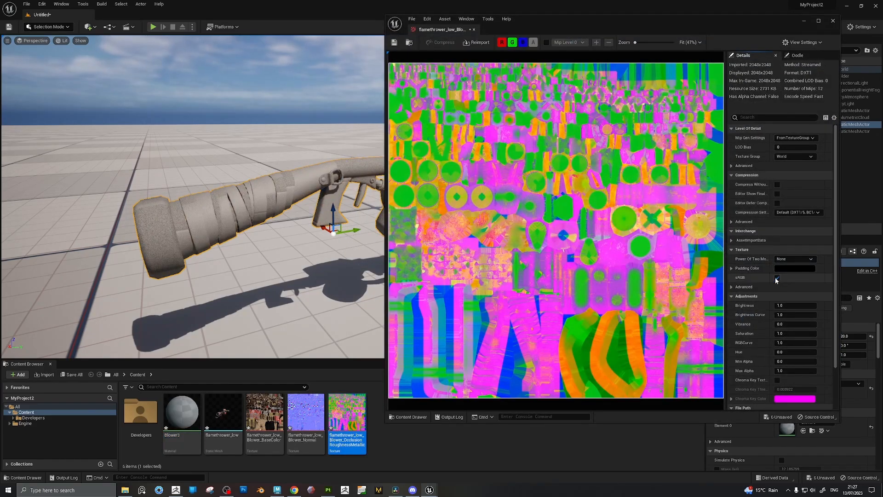
{"action": "left_click", "coordinate": [778, 278]}
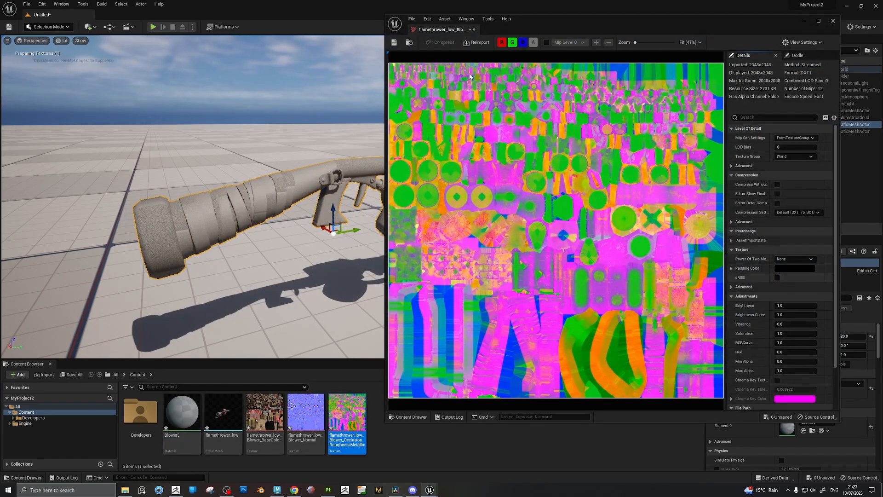
{"action": "left_click", "coordinate": [394, 43]}
{"action": "left_click", "coordinate": [833, 21]}
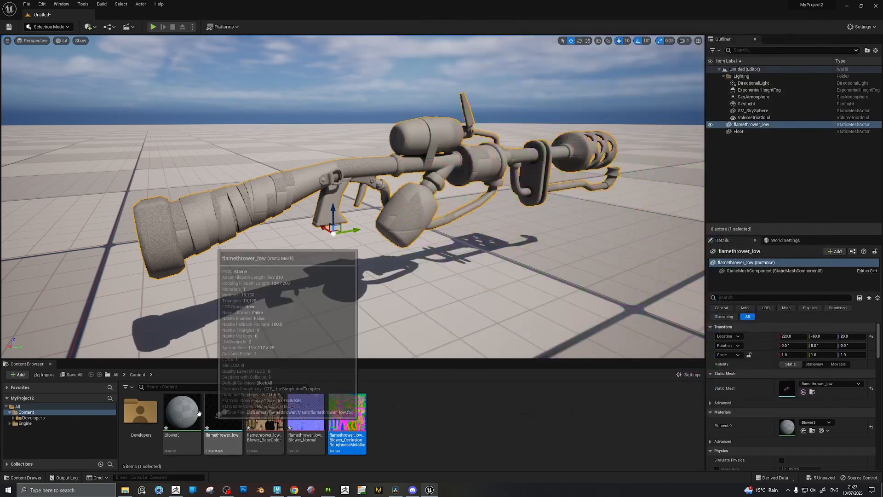
- Reopen the Blower3 material for editing
{"action": "double_click", "coordinate": [182, 413]}
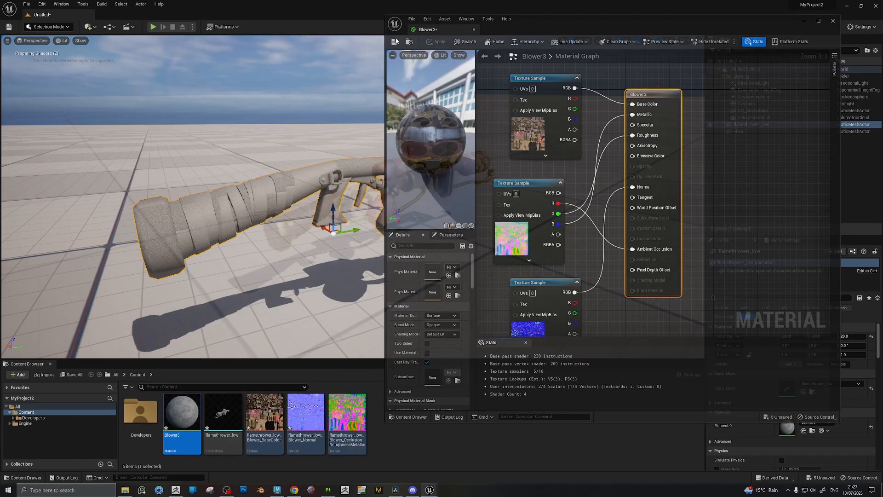